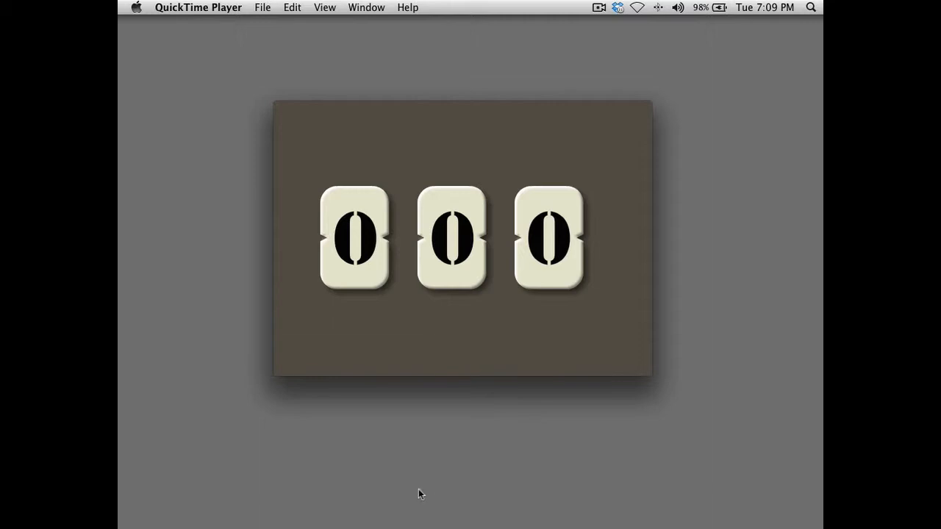
# Play the numberCounter_final_asMovieClips.mov reference movie to examine the finished counter animation, and close it.
pyautogui.moveTo(368, 335)
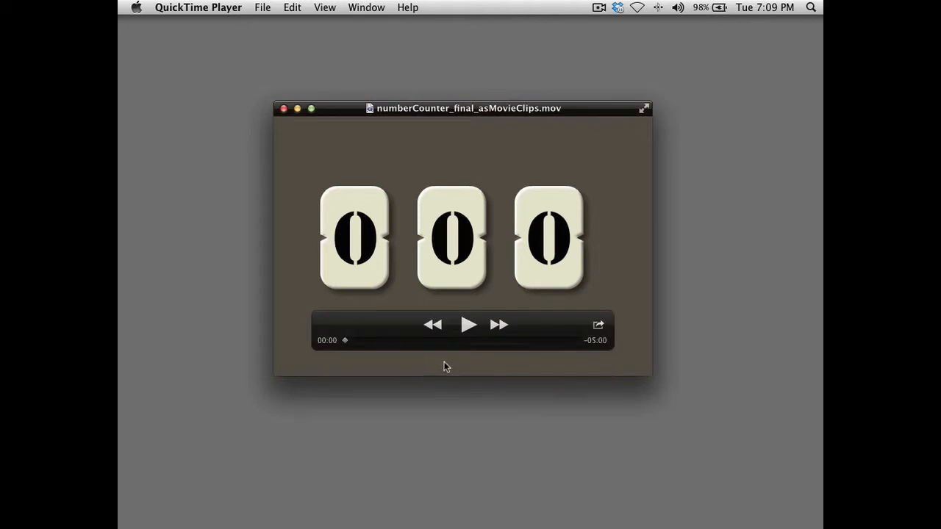
pyautogui.click(464, 330)
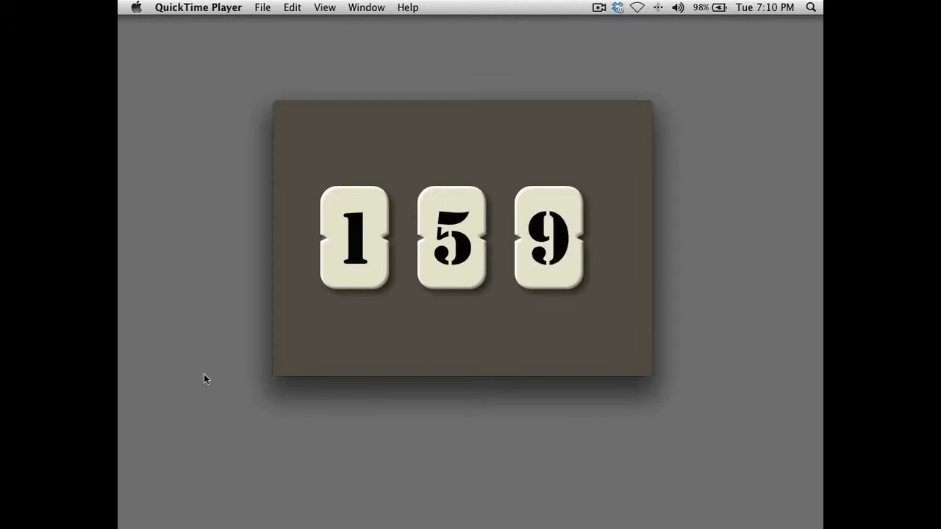
pyautogui.moveTo(284, 341)
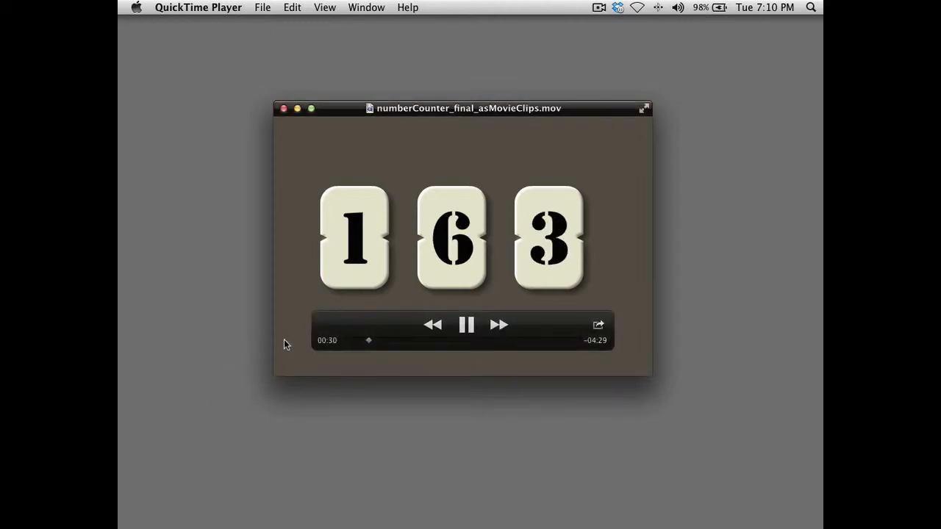
pyautogui.click(284, 109)
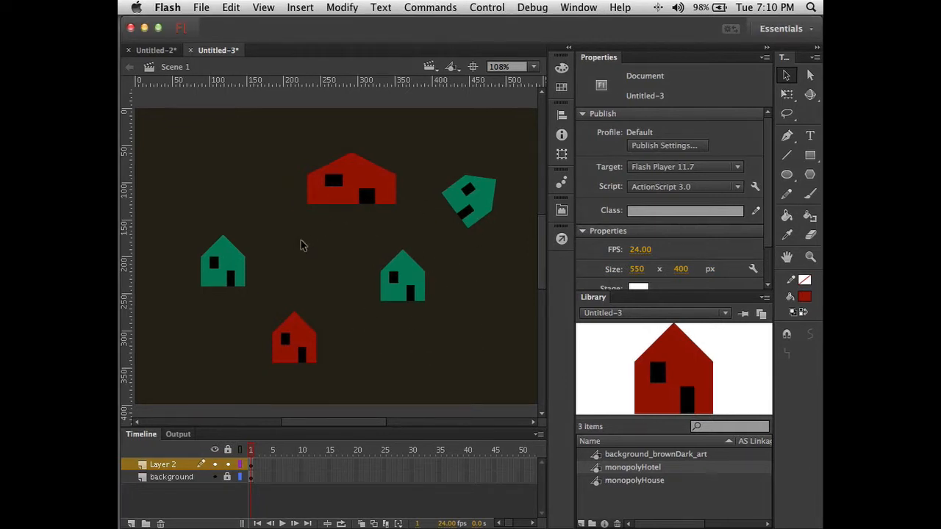
# Delete Layer 2 with all the houses from the Untitled-3 document, keeping only the background layer.
pyautogui.click(174, 466)
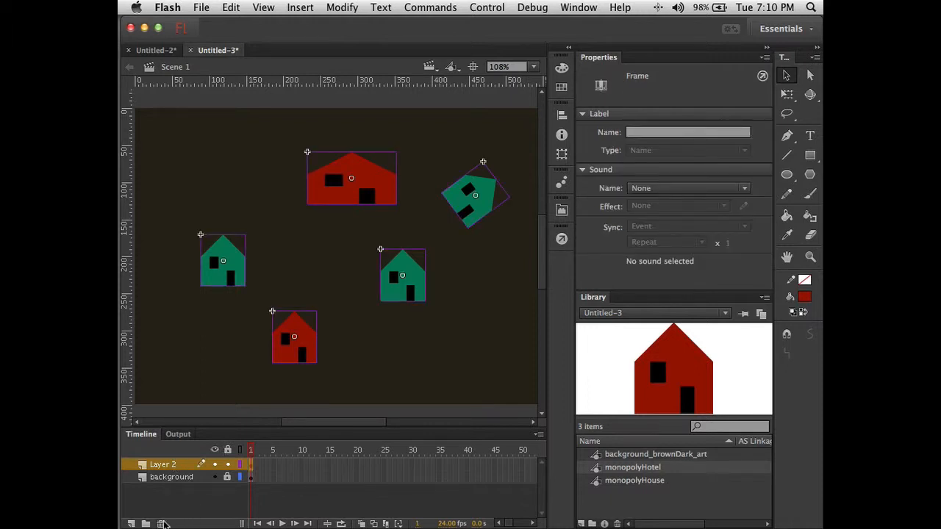
pyautogui.click(162, 524)
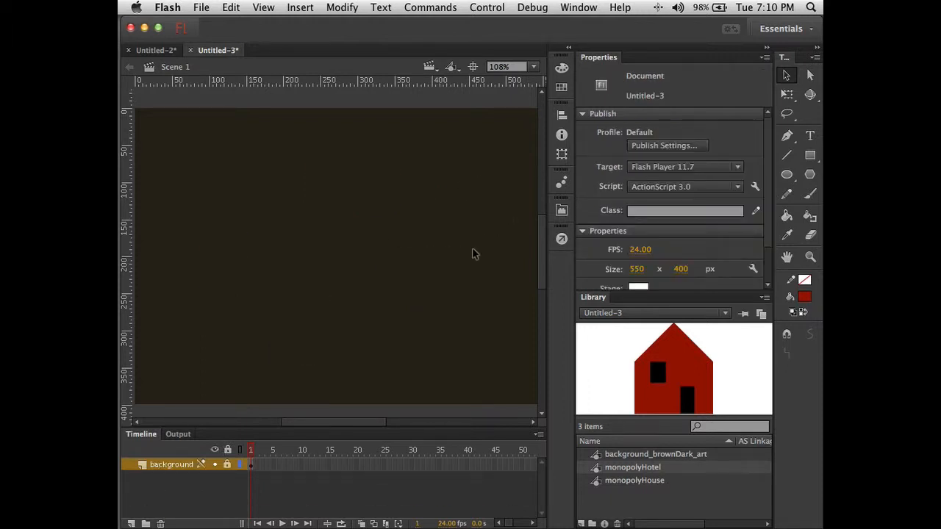
pyautogui.hotkey('ctrl', 'Right')
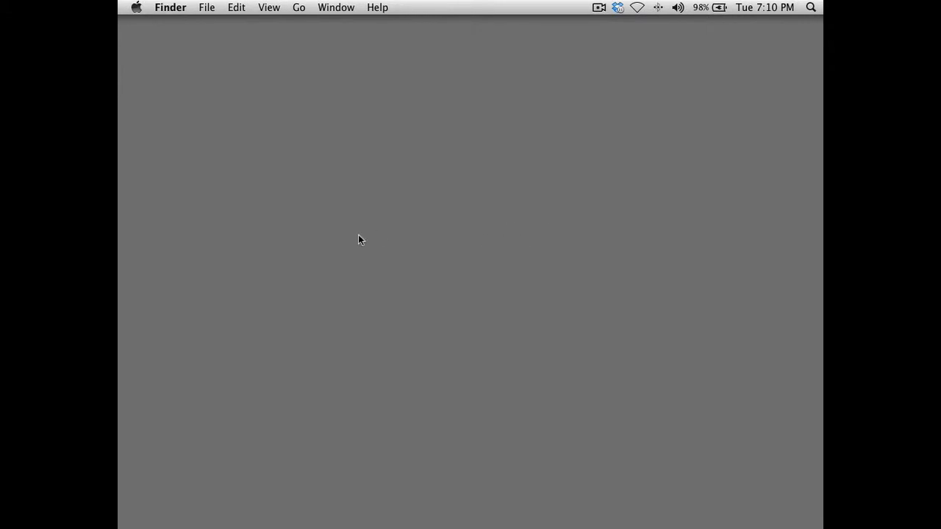
pyautogui.hotkey('ctrl', 'Left')
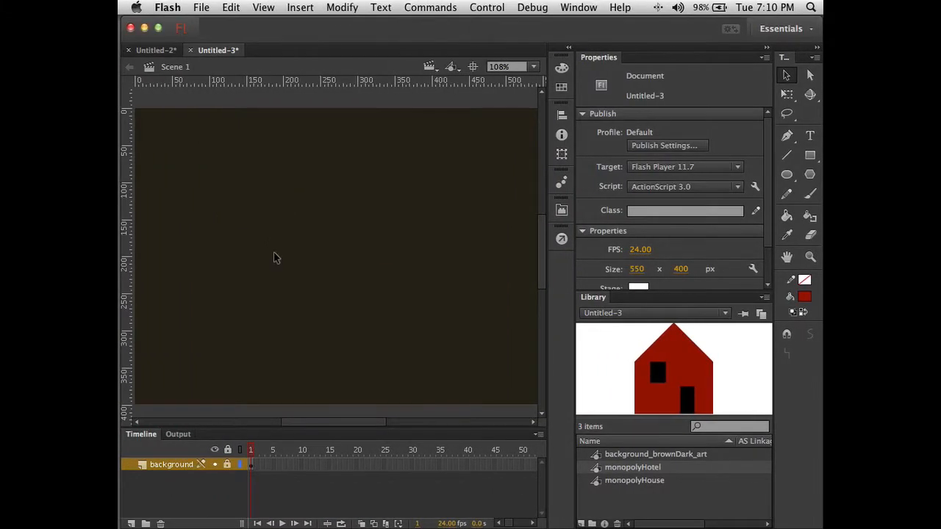
# Mix fill colour #2D2921 from the dark brown swatch, with brightness 18% and saturation 27%.
pyautogui.click(563, 89)
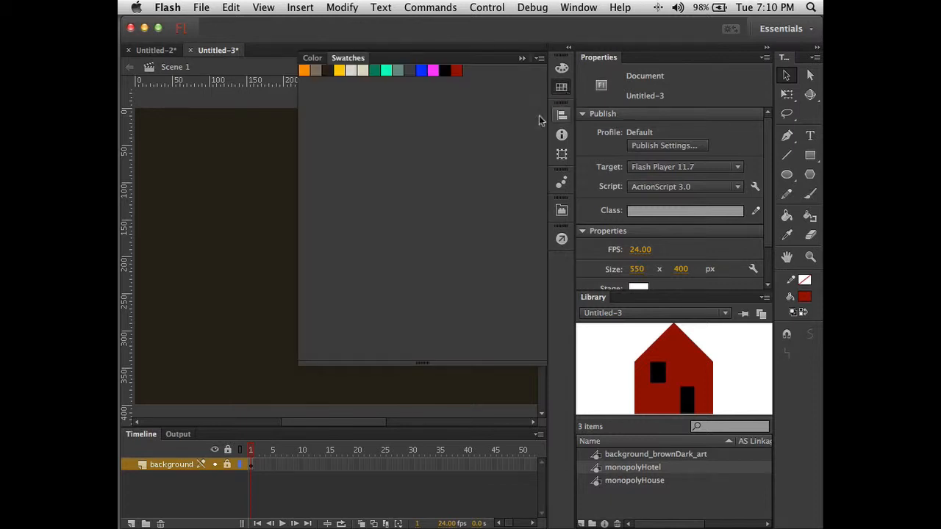
pyautogui.click(327, 70)
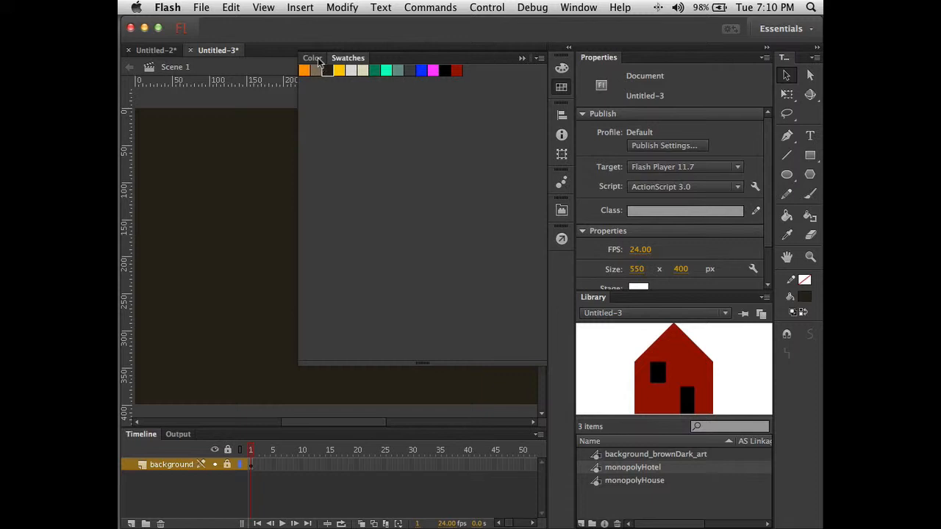
pyautogui.click(316, 59)
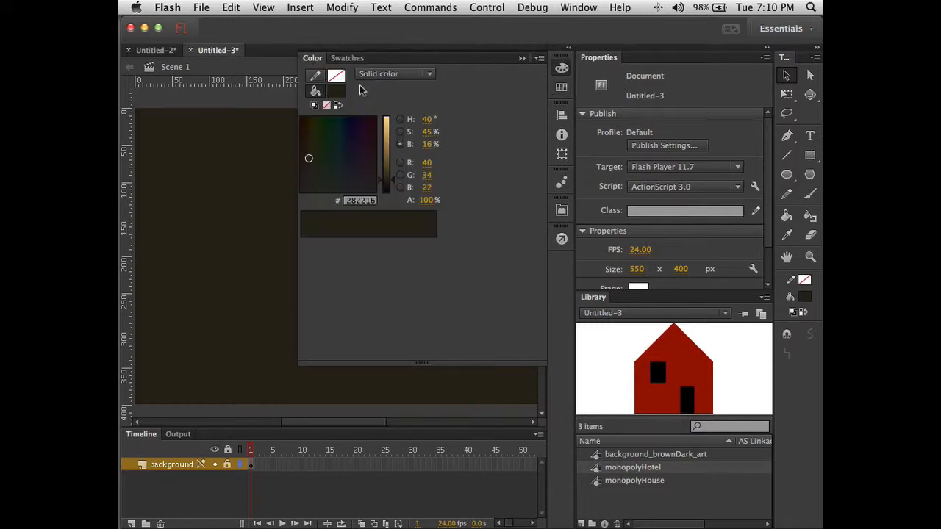
pyautogui.click(393, 181)
pyautogui.moveTo(394, 180); pyautogui.dragTo(394, 176)
pyautogui.moveTo(428, 133); pyautogui.dragTo(419, 139)
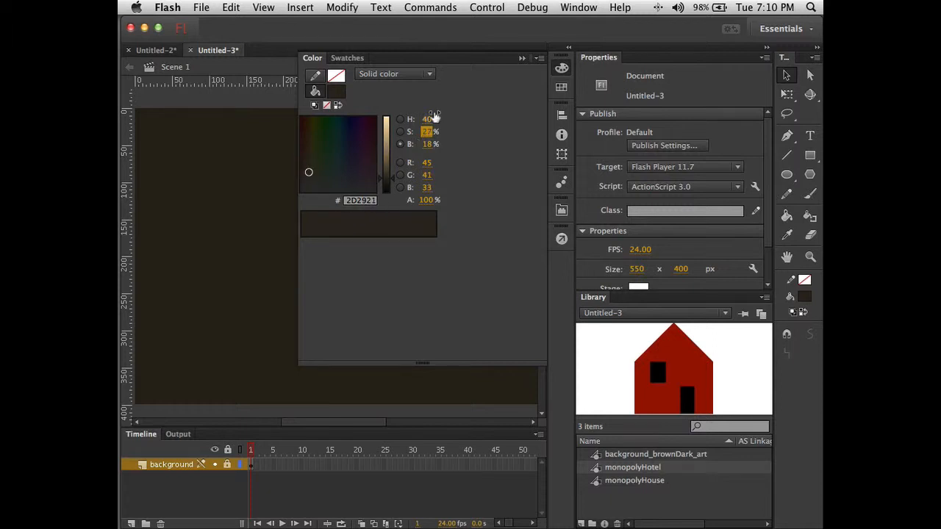
pyautogui.click(522, 58)
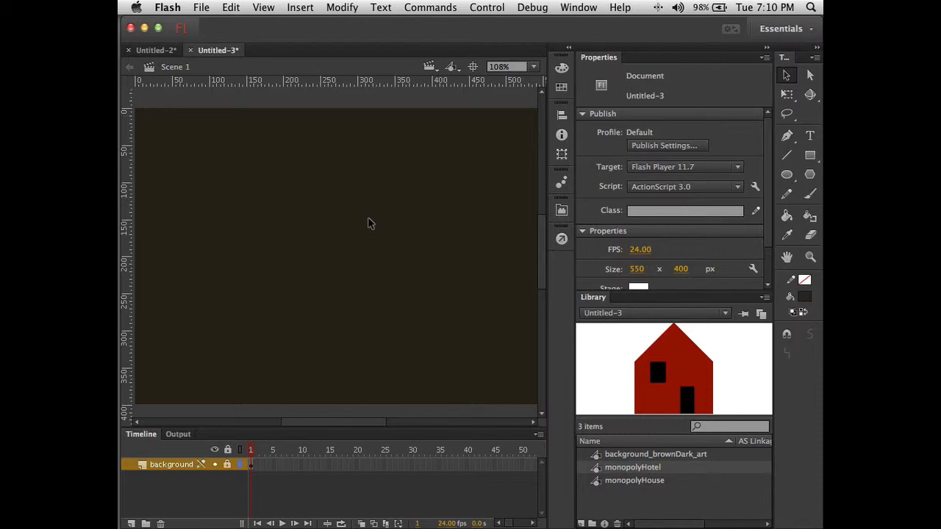
# Recolour the rectangle inside the background_brownDark_art symbol with the new dark brown fill, unlocking the background layer for the edit and relocking it.
pyautogui.click(228, 466)
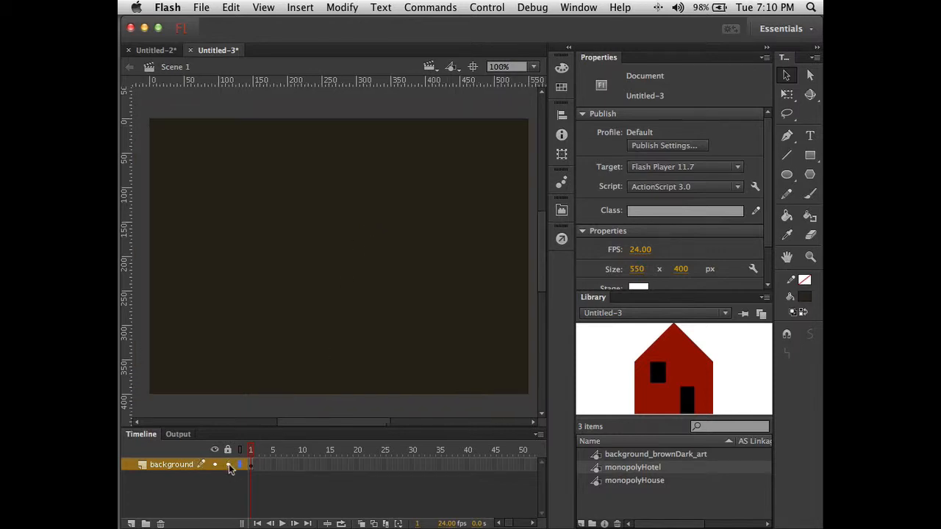
pyautogui.doubleClick(339, 269)
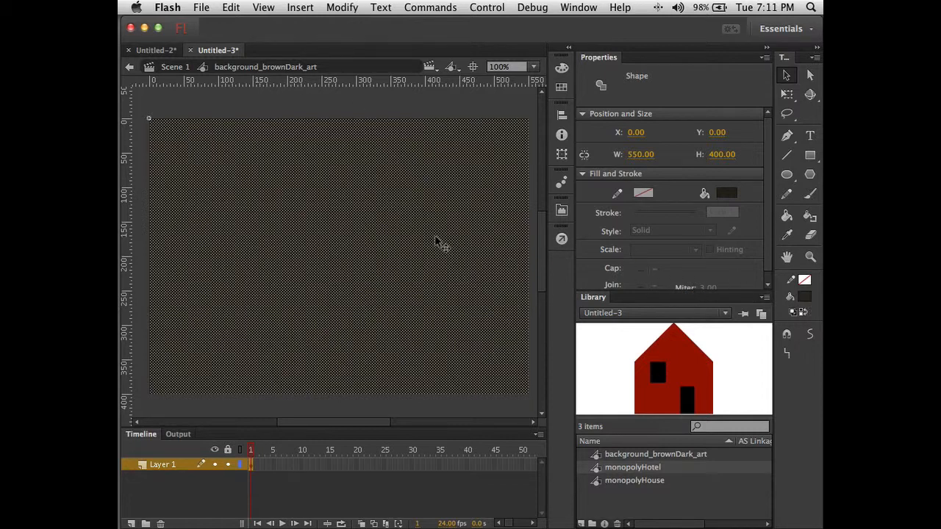
pyautogui.press('k')
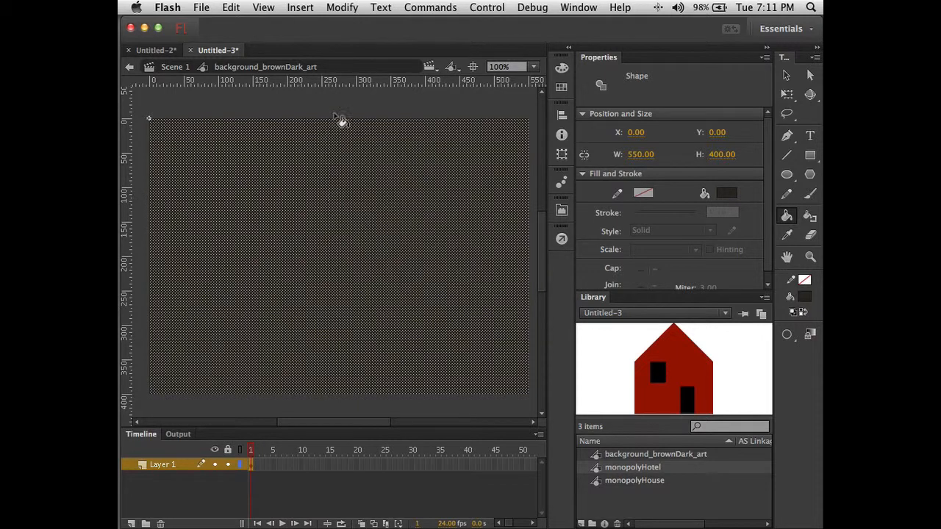
pyautogui.press('v')
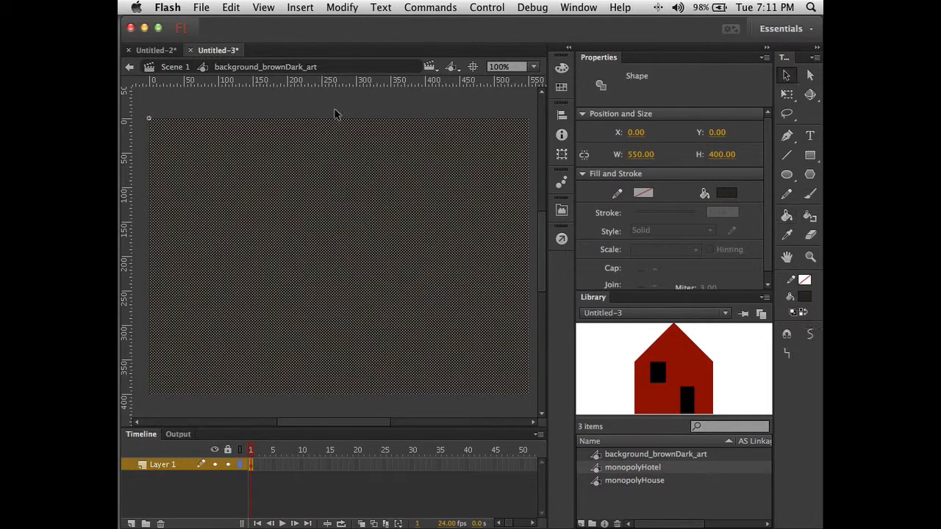
pyautogui.click(337, 101)
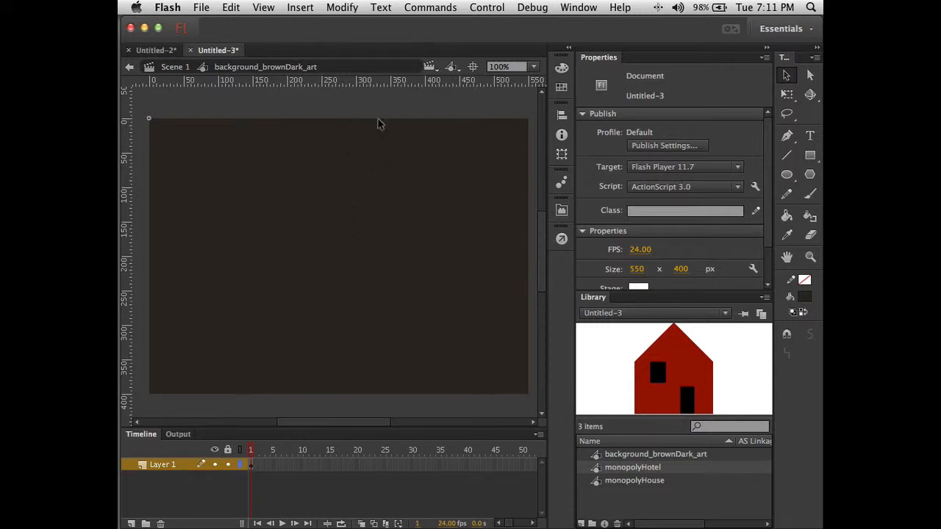
pyautogui.click(184, 69)
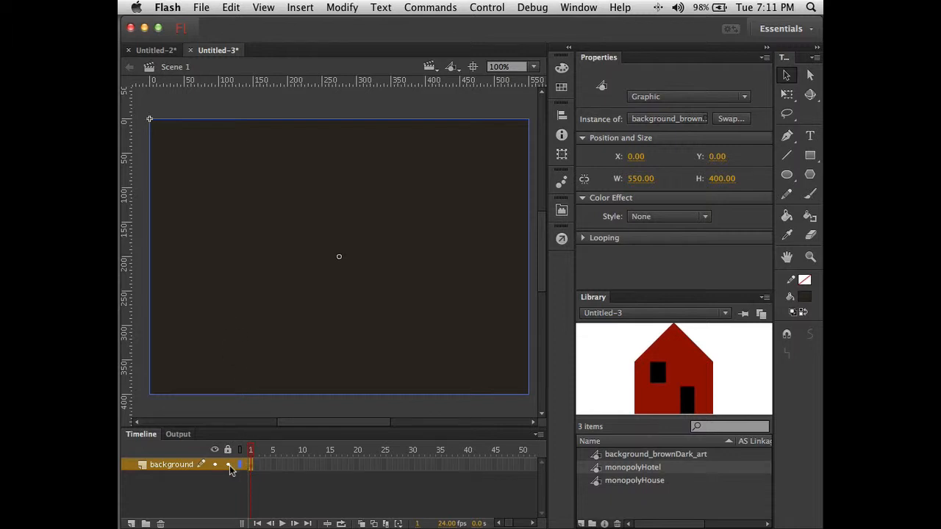
pyautogui.click(228, 465)
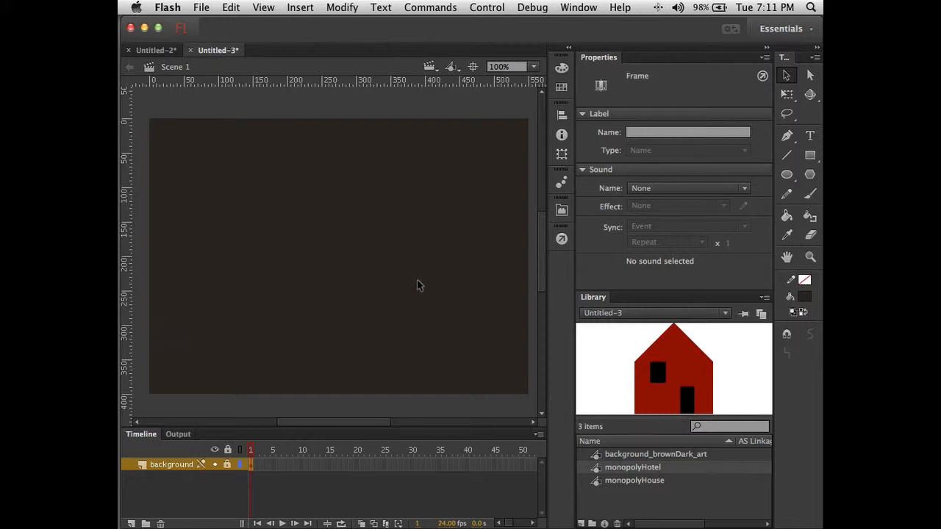
# Set the Rectangle Primitive tool to the light beige fill and add a new layer above the background.
pyautogui.click(810, 156)
pyautogui.click(810, 159)
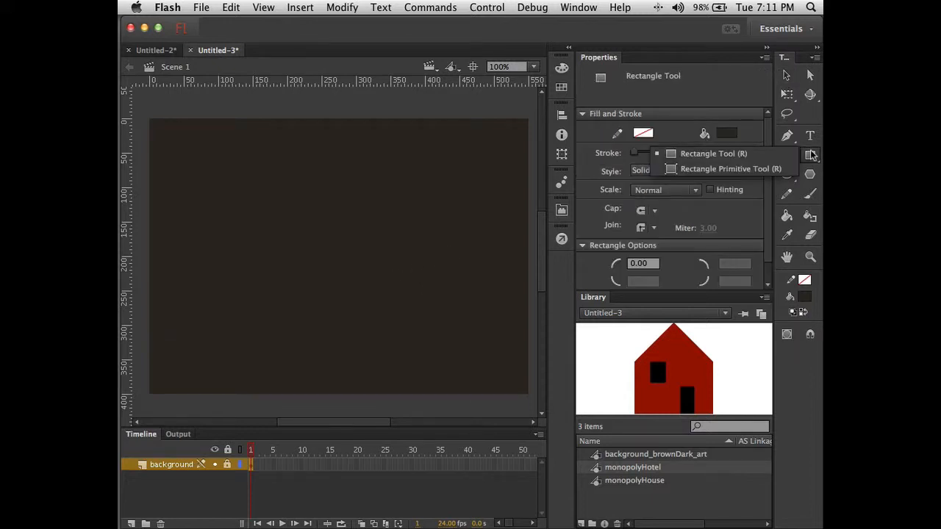
pyautogui.click(742, 169)
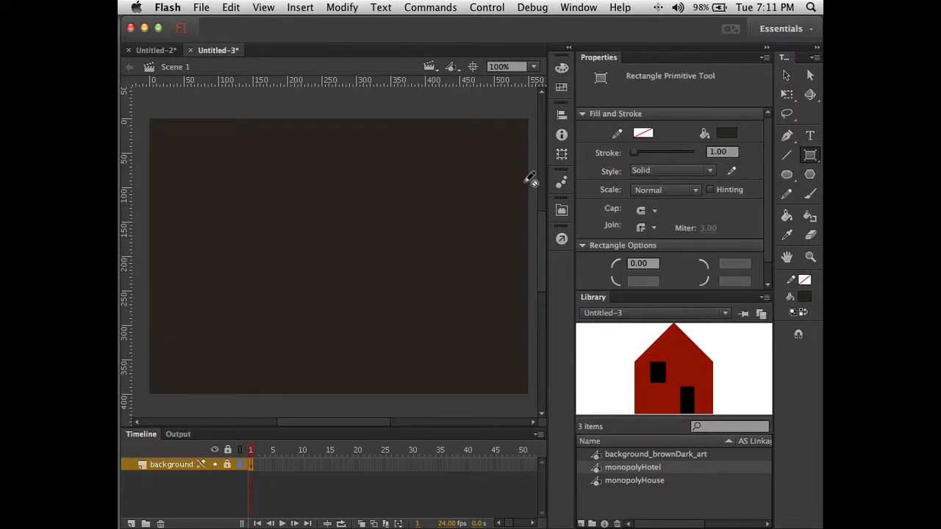
pyautogui.click(723, 135)
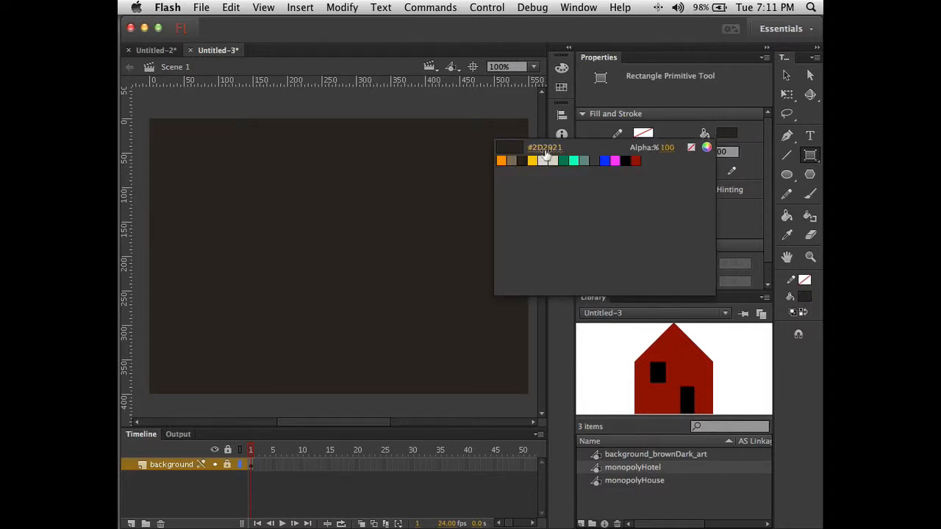
pyautogui.click(553, 159)
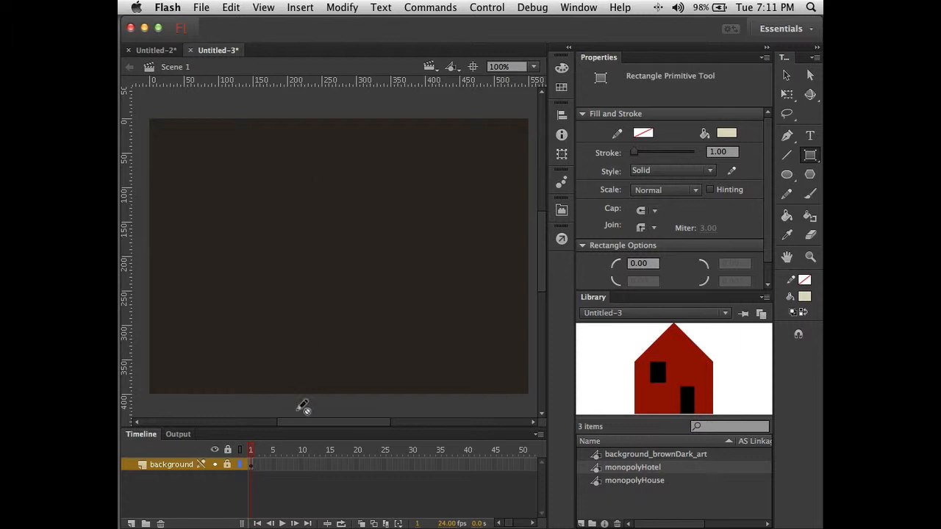
pyautogui.click(131, 524)
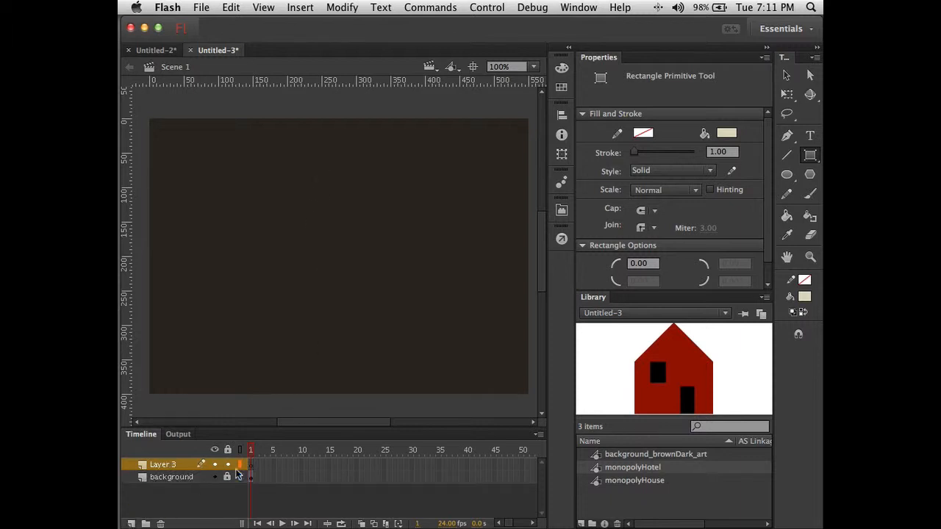
pyautogui.click(252, 465)
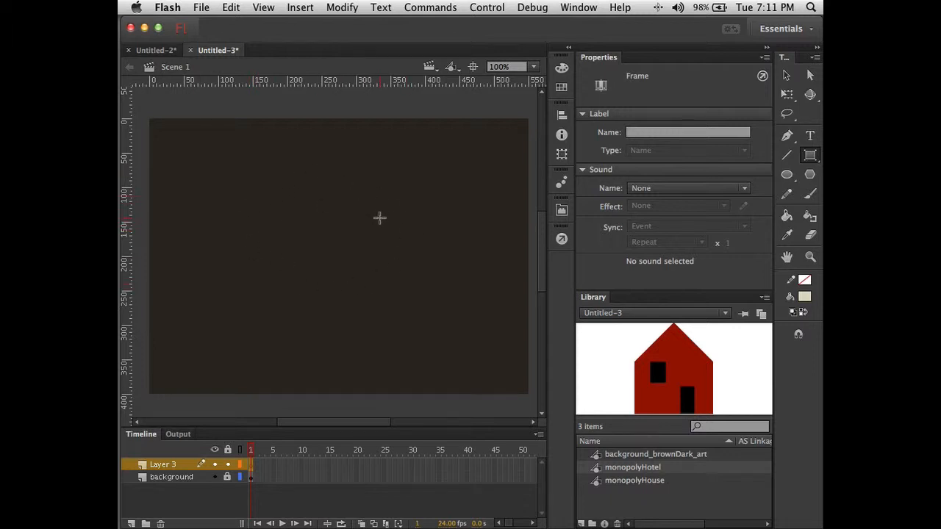
pyautogui.moveTo(300, 187)
pyautogui.mouseDown()
pyautogui.moveTo(381, 317)
pyautogui.moveTo(396, 315)
pyautogui.mouseUp()
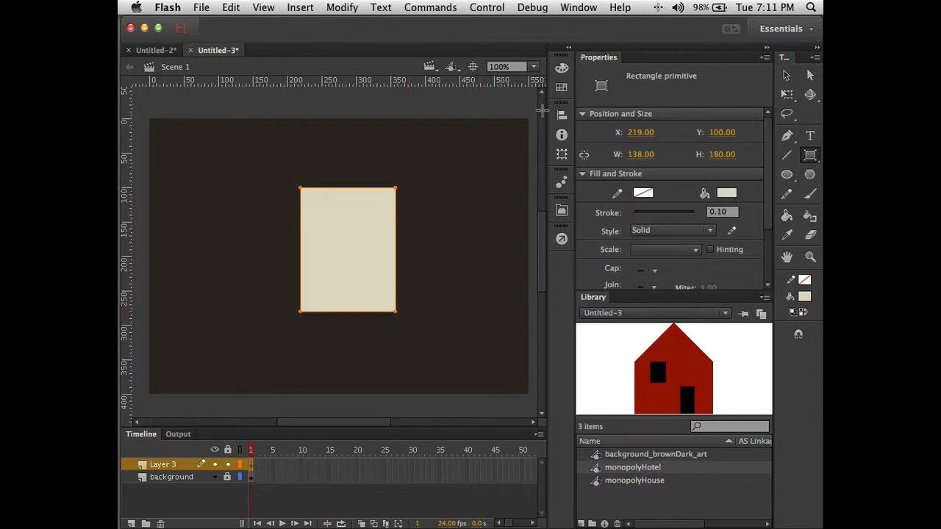
pyautogui.click(787, 76)
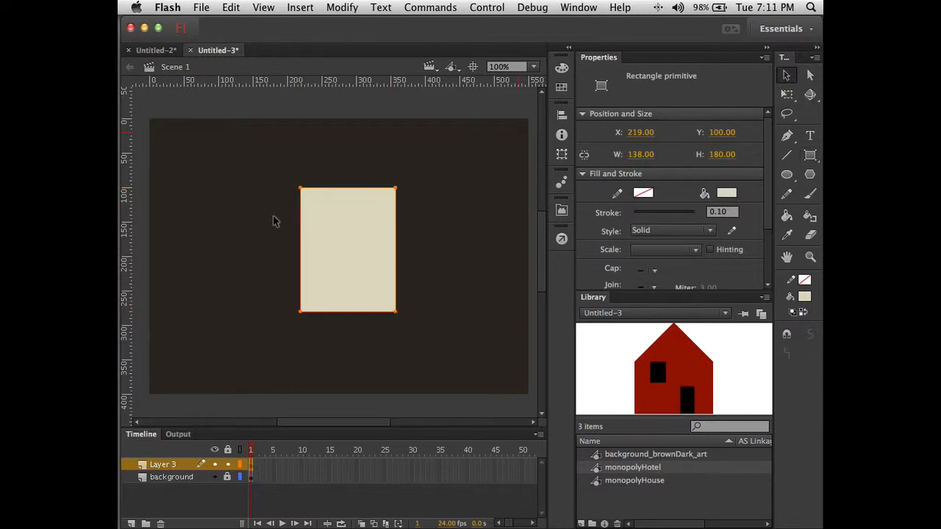
pyautogui.press('Delete')
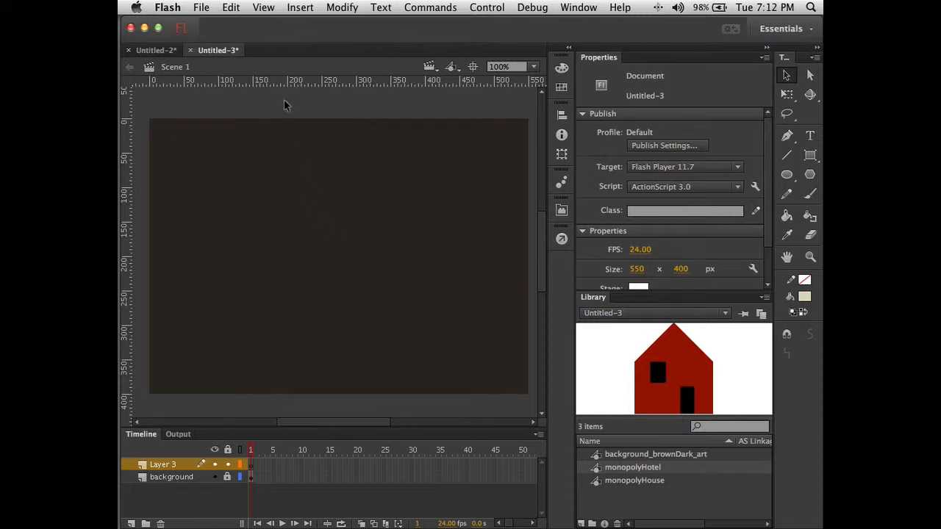
# Create a new graphic symbol named numberBG_art in the library root.
pyautogui.click(303, 8)
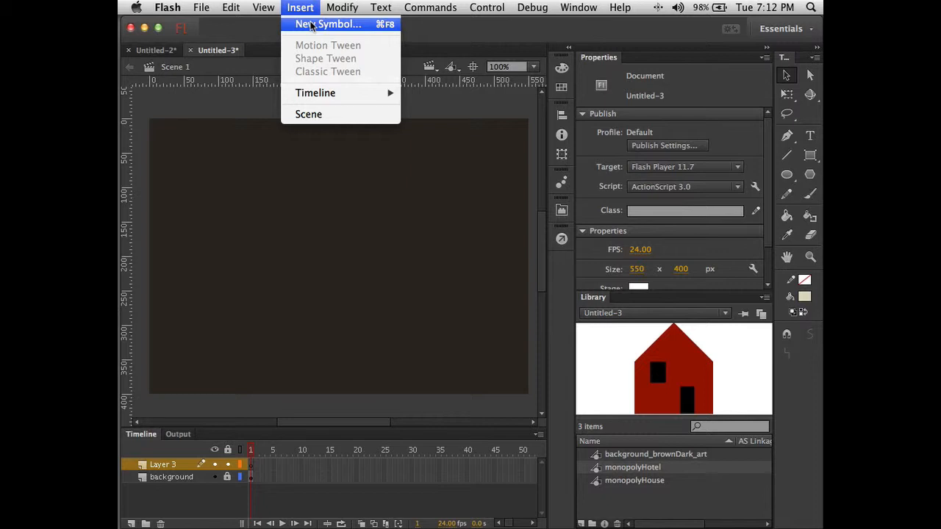
pyautogui.click(311, 24)
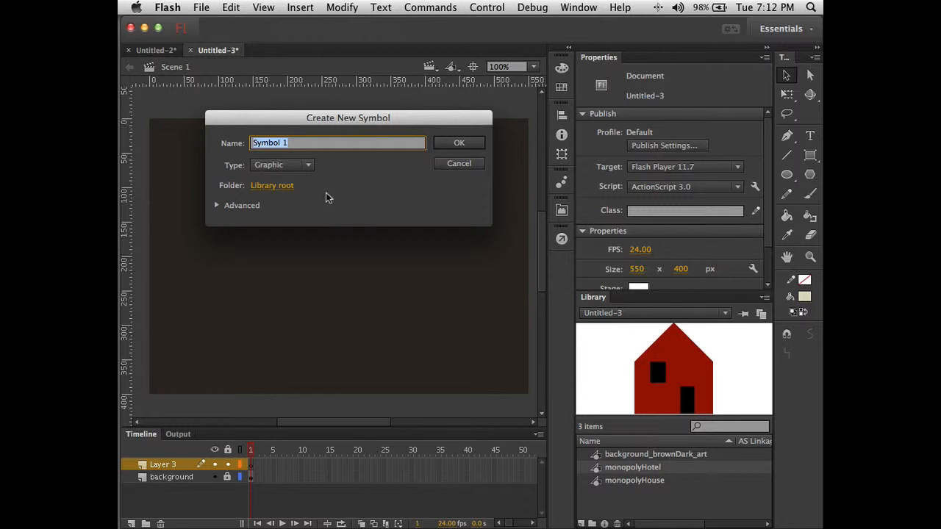
pyautogui.write('numberBG_art')
pyautogui.press('Return')
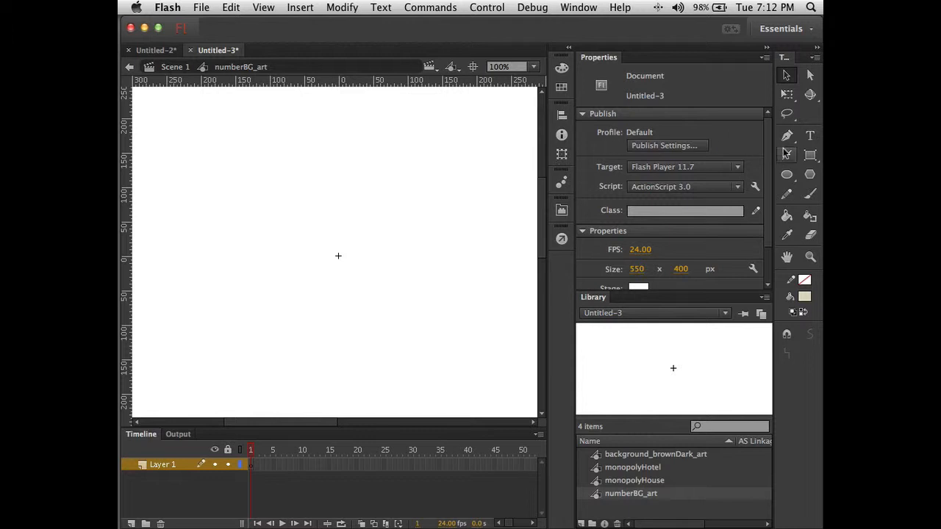
# Draw a beige rectangle primitive beside the registration point and set its size to 100 by 150 px.
pyautogui.click(811, 154)
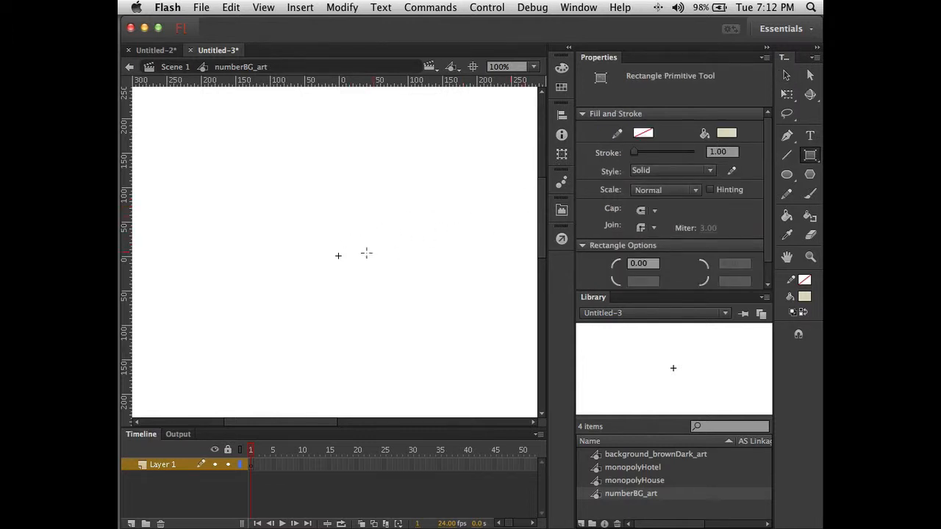
pyautogui.moveTo(366, 238); pyautogui.dragTo(431, 321)
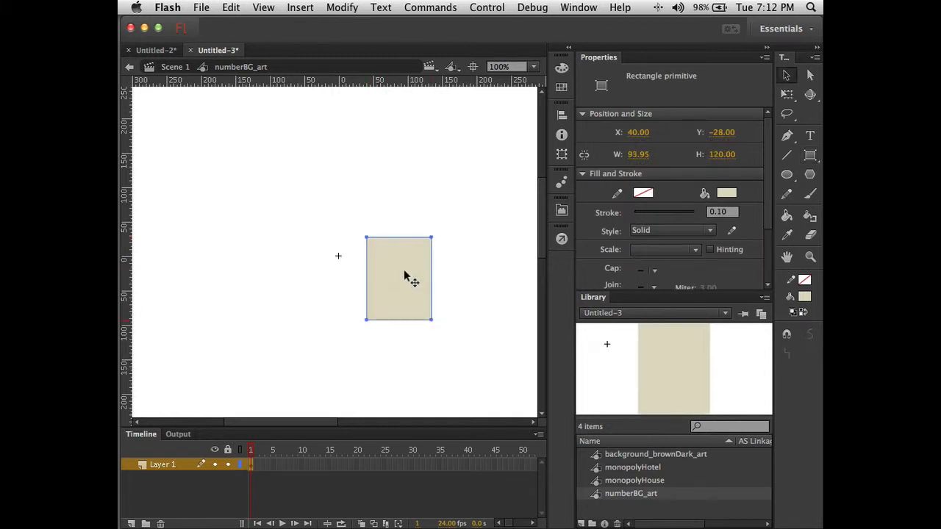
pyautogui.click(640, 155)
pyautogui.write('100')
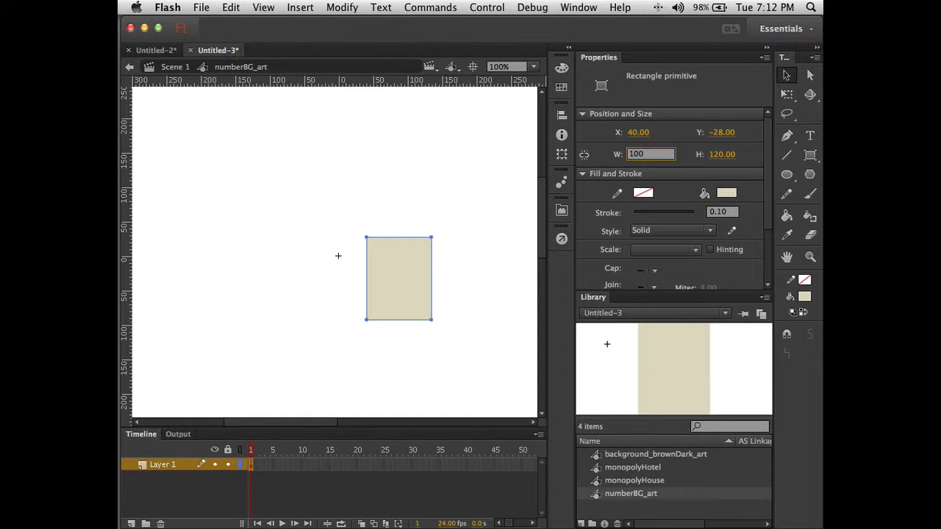
pyautogui.press('Tab')
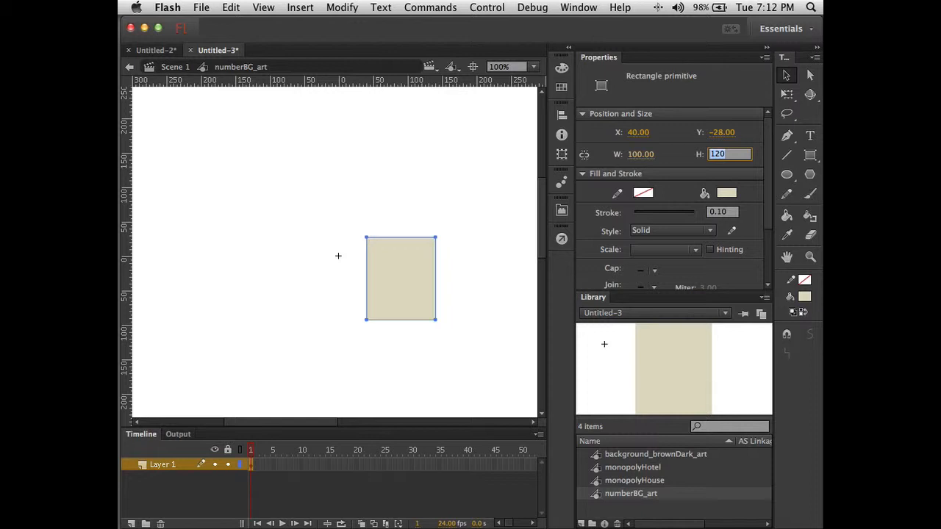
pyautogui.write('150')
pyautogui.press('Return')
# Round the rectangle's corners with a radius of 25 and deselect it.
pyautogui.click(599, 298)
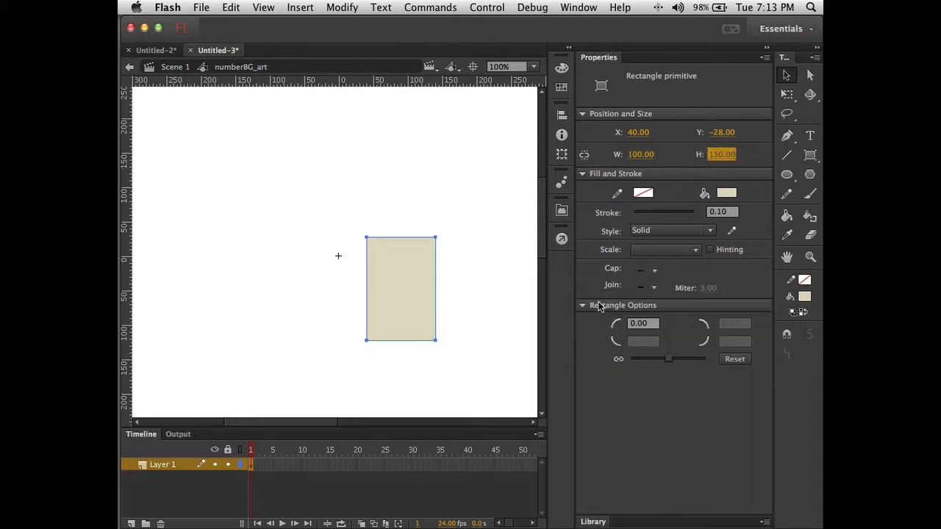
pyautogui.click(638, 323)
pyautogui.doubleClick(638, 324)
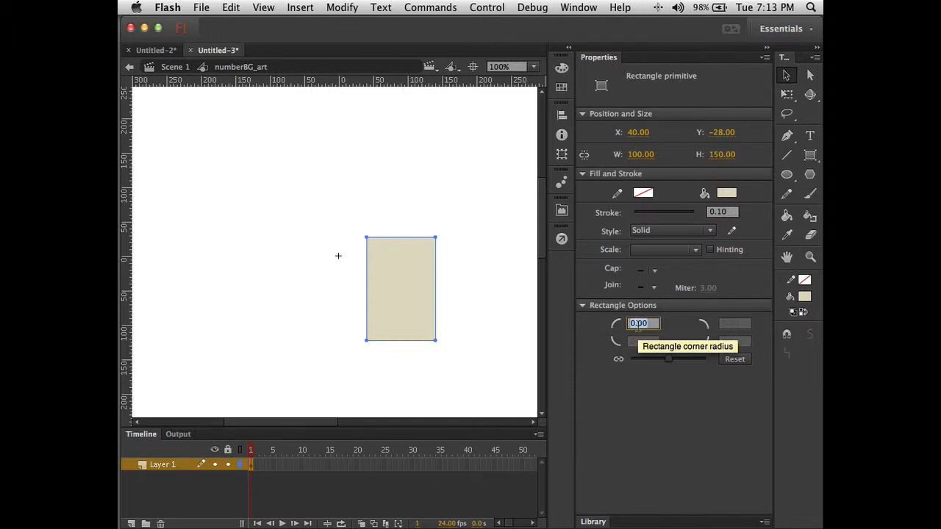
pyautogui.write('25')
pyautogui.press('Return')
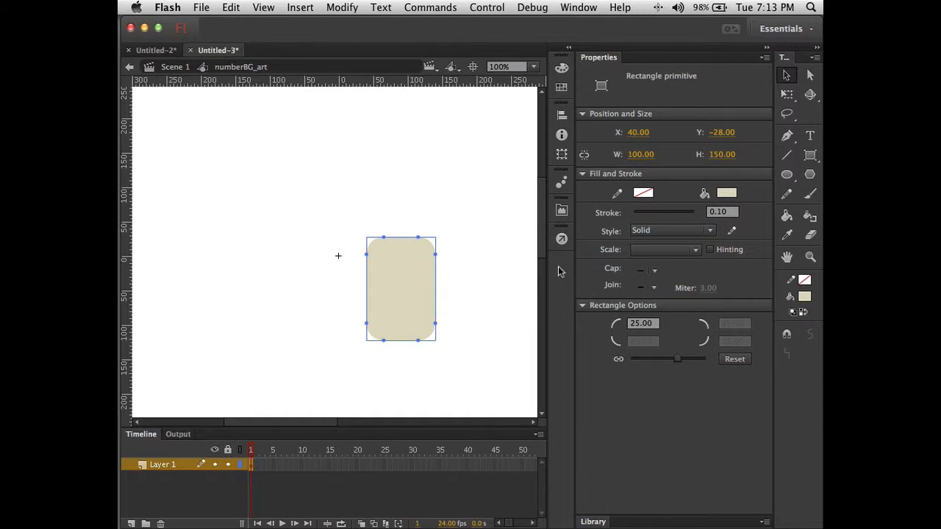
pyautogui.click(500, 176)
# Position the rounded rectangle at X 0, Y 0 so its upper-left corner sits on the registration point.
pyautogui.click(418, 285)
pyautogui.click(638, 132)
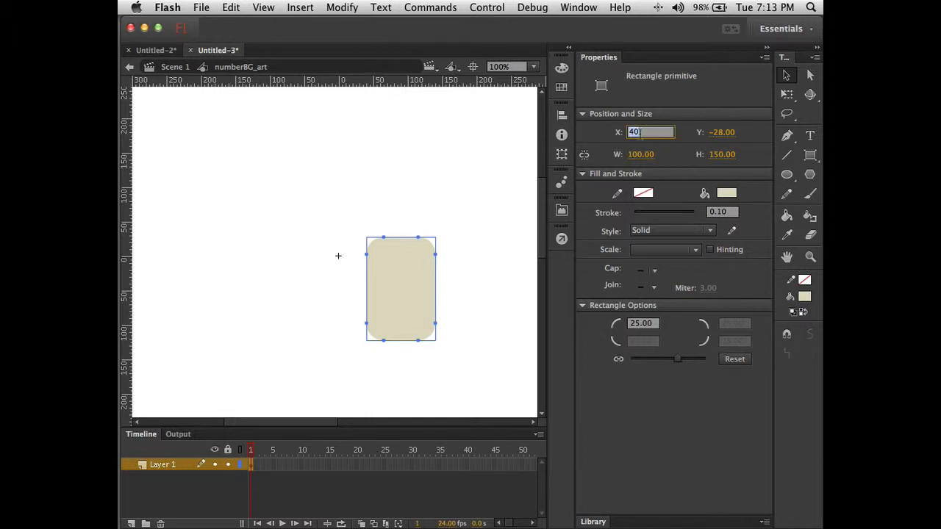
pyautogui.write('0')
pyautogui.press('Tab')
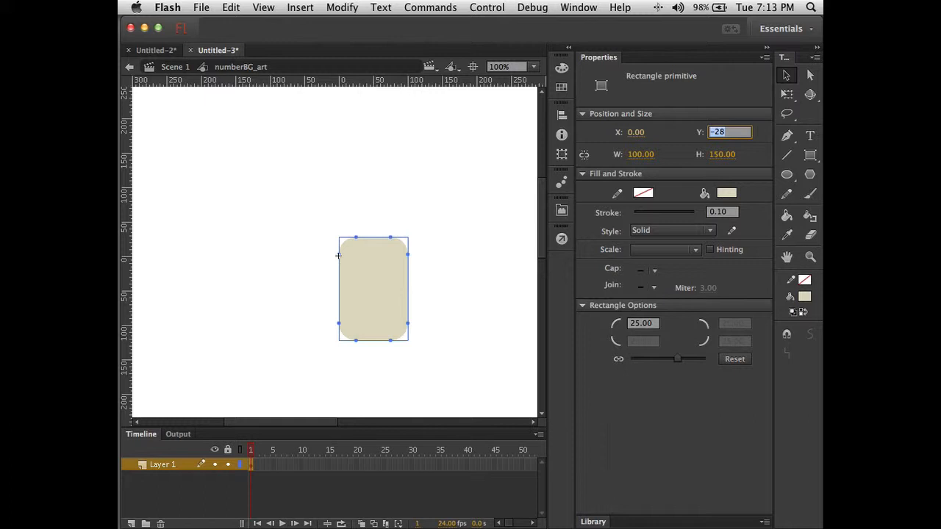
pyautogui.write('0')
pyautogui.press('Tab')
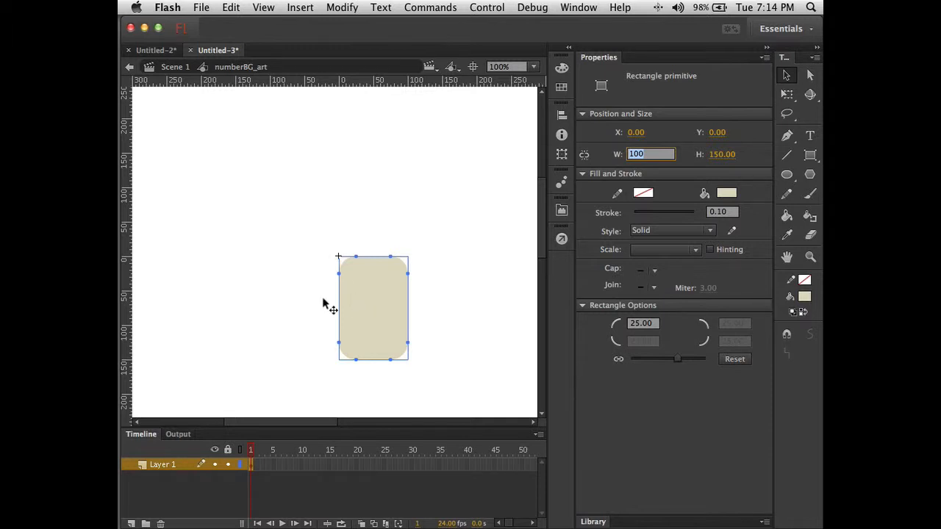
# Move the rounded rectangle away from the registration point to about X -193, Y -145.
pyautogui.click(287, 308)
pyautogui.moveTo(360, 308); pyautogui.dragTo(421, 198)
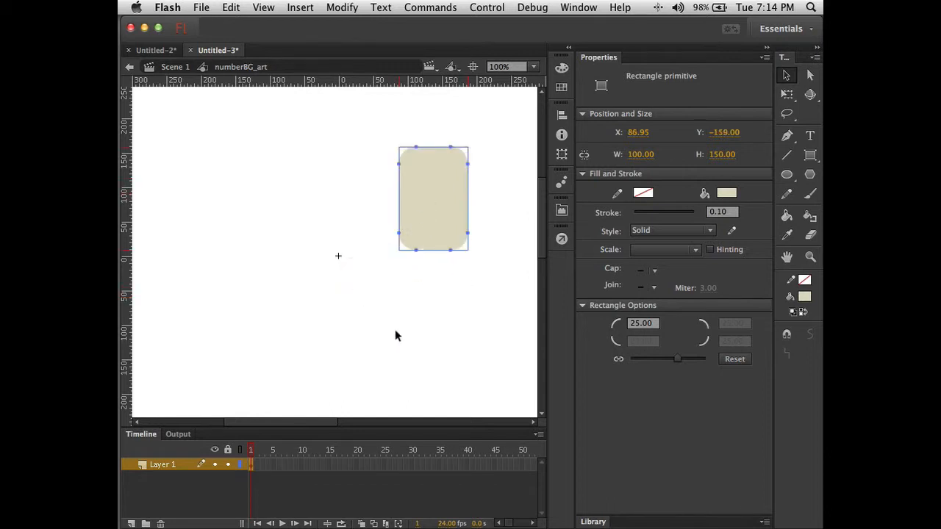
pyautogui.click(560, 117)
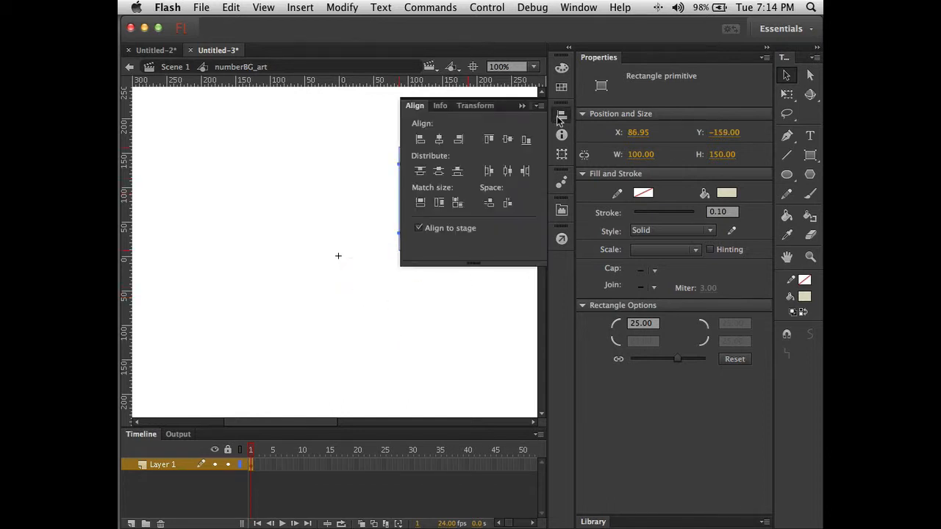
pyautogui.click(559, 117)
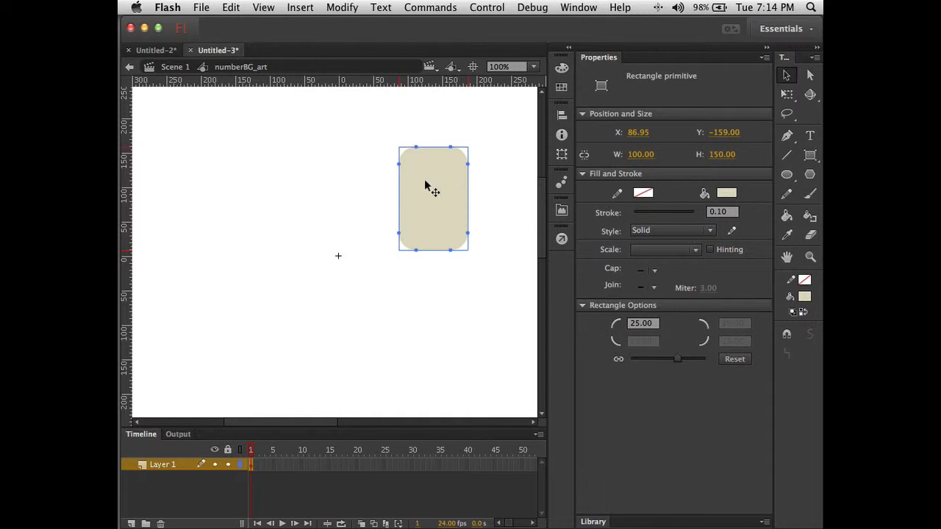
pyautogui.moveTo(425, 183); pyautogui.dragTo(229, 192)
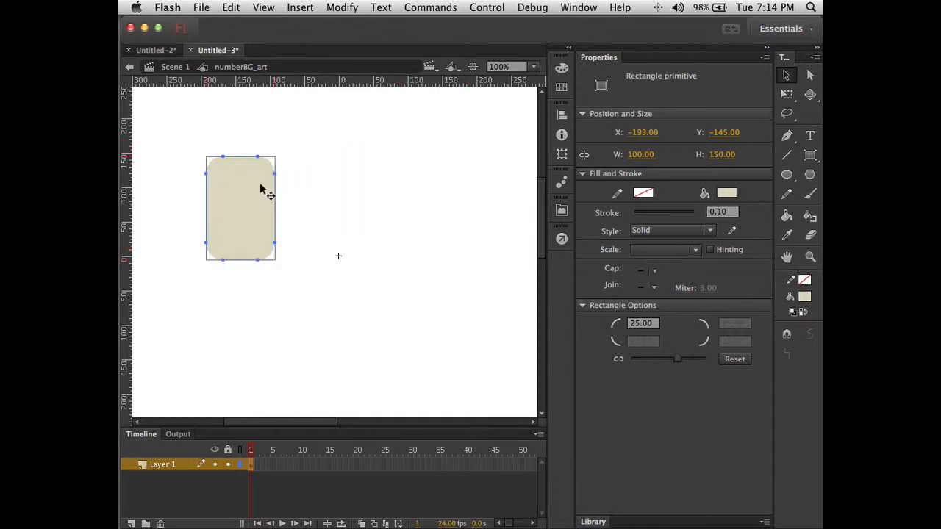
# Align the rounded rectangle's left and top edges to the registration point with Align to stage enabled.
pyautogui.click(561, 116)
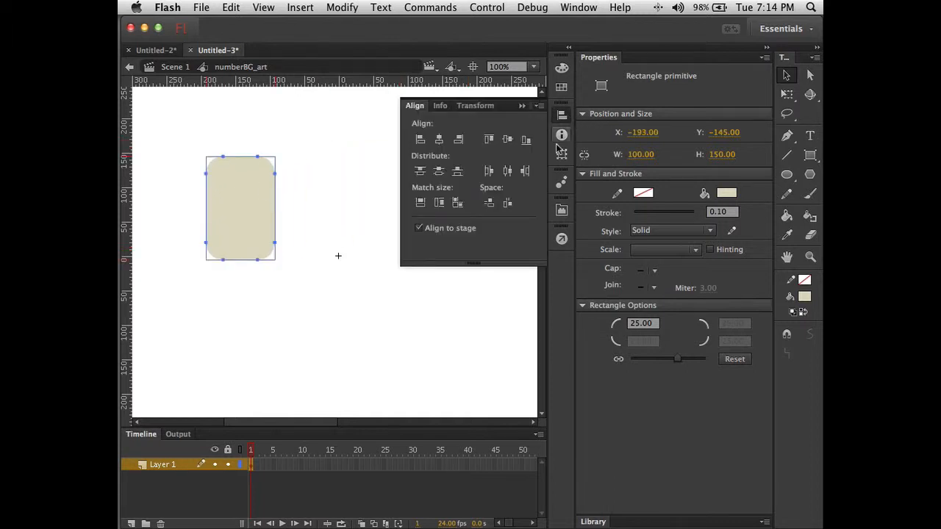
pyautogui.click(419, 229)
pyautogui.click(421, 140)
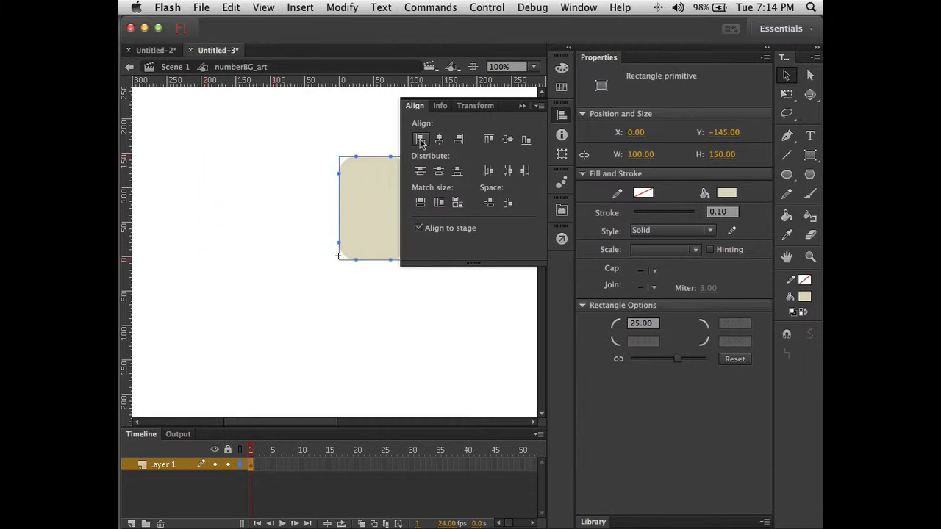
pyautogui.click(489, 140)
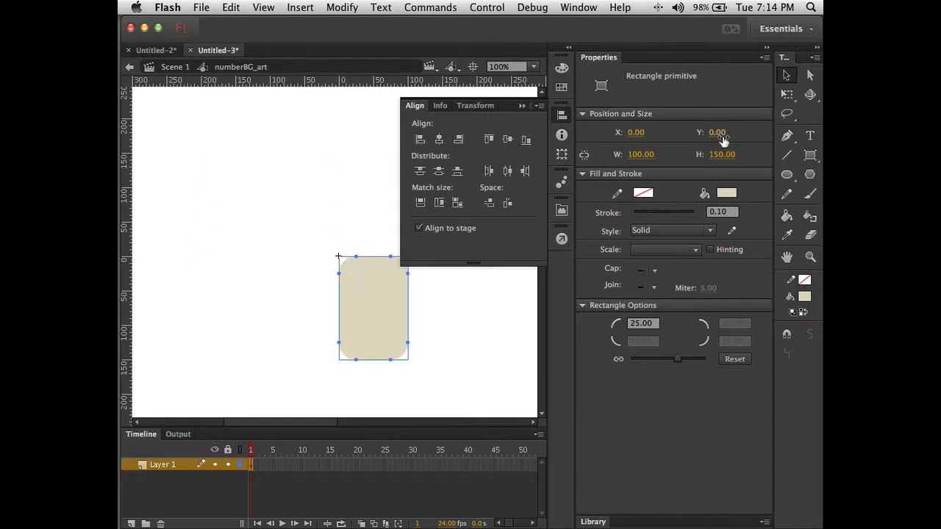
pyautogui.click(562, 118)
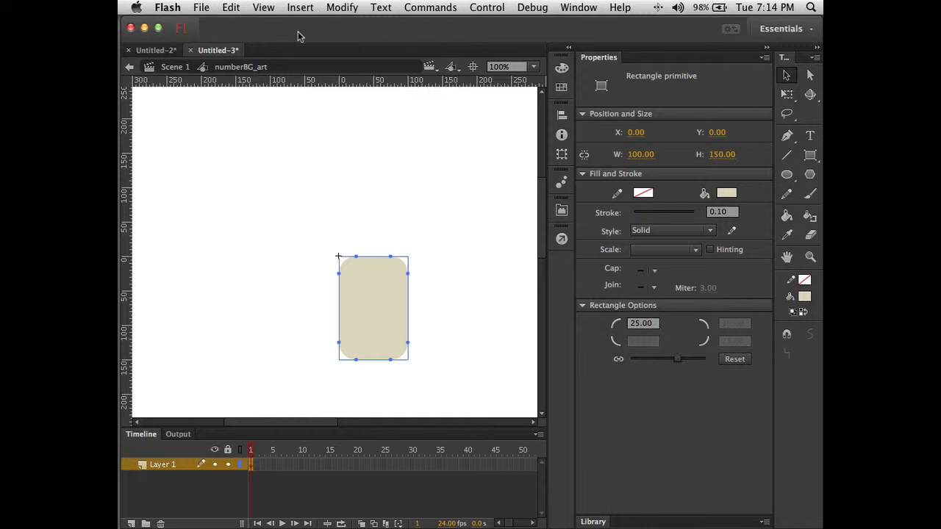
# Return to Scene 1 and delete the monopolyHouse and monopolyHotel symbols from the library.
pyautogui.click(174, 67)
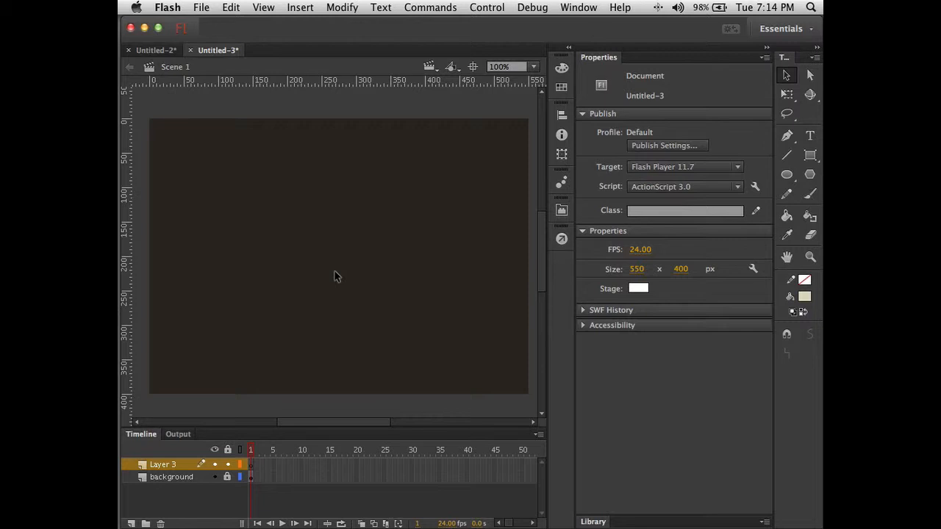
pyautogui.click(593, 521)
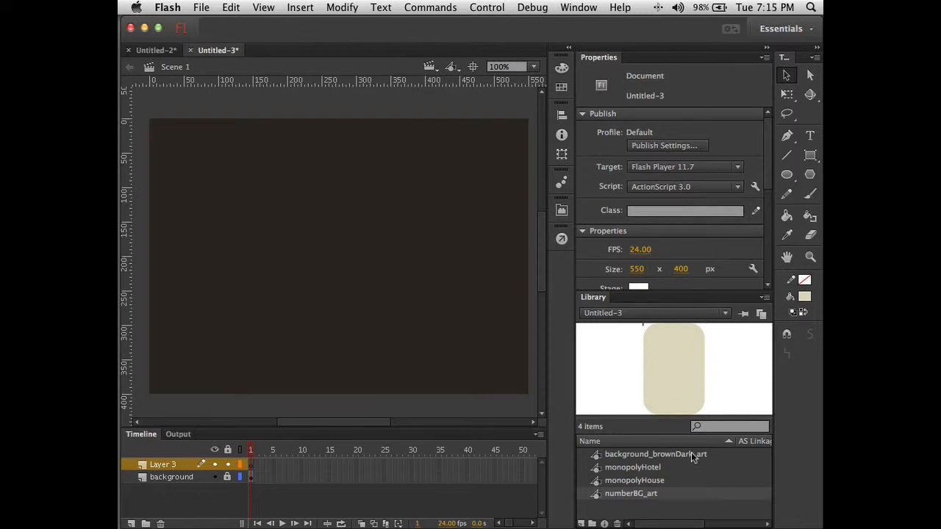
pyautogui.click(656, 480)
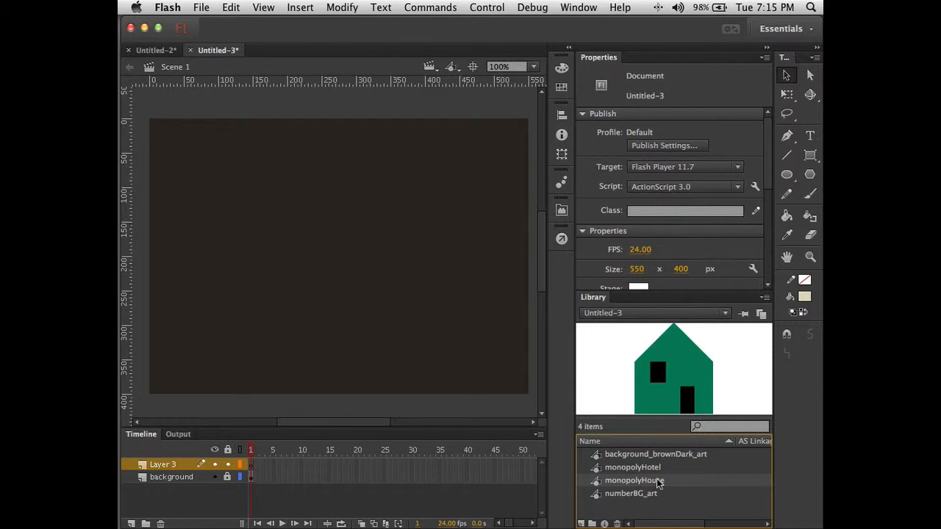
pyautogui.click(652, 469)
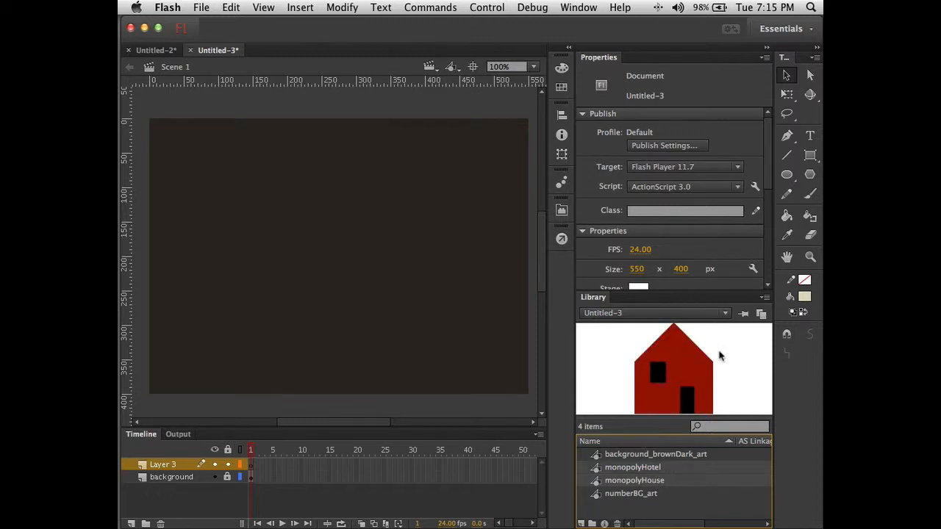
pyautogui.click(765, 301)
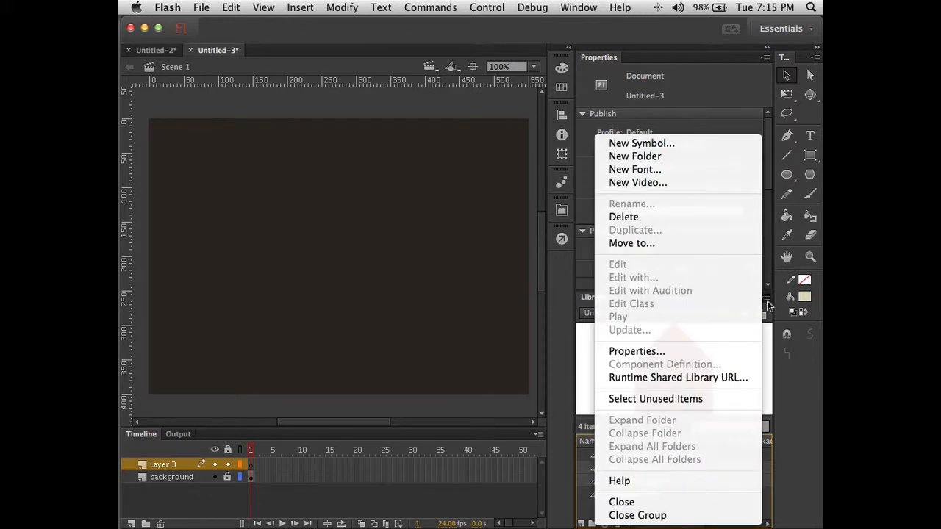
pyautogui.click(657, 217)
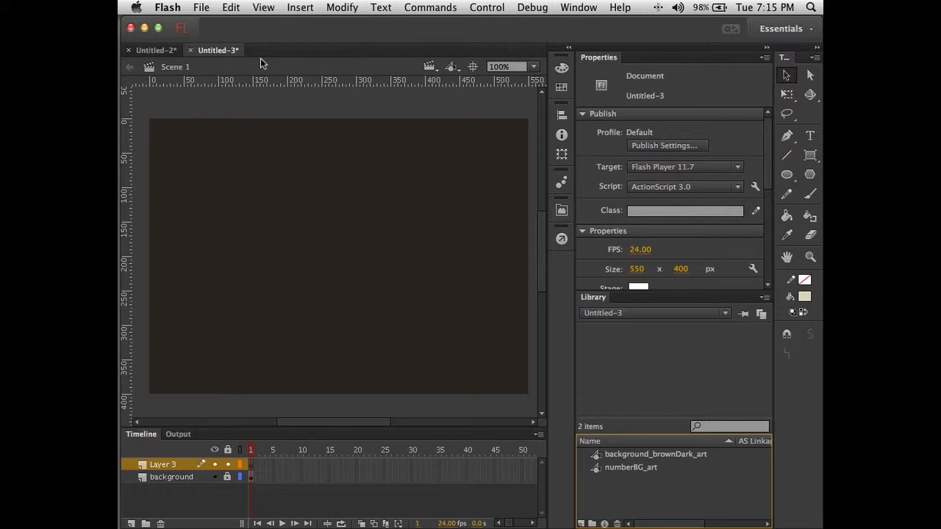
# Save the document as inProgress.fla in the _demoCurrent folder.
pyautogui.press('super+s')
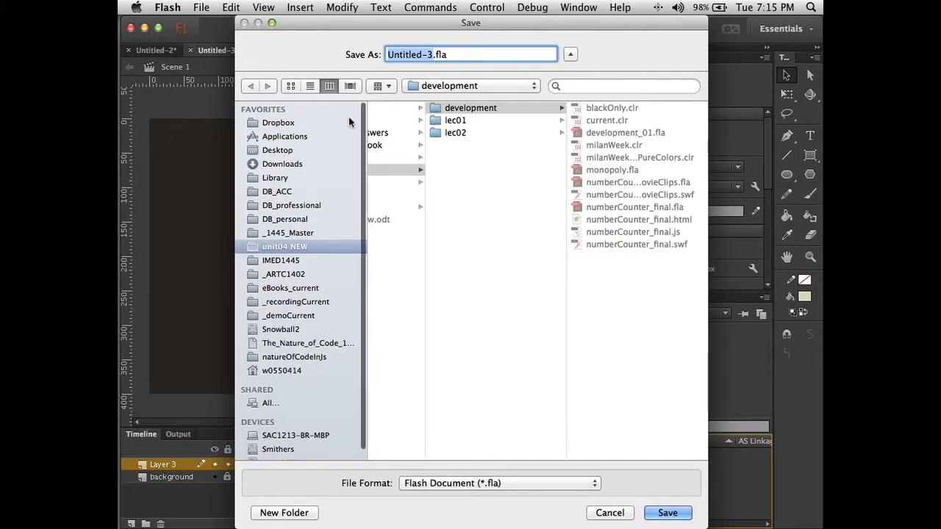
pyautogui.write('in')
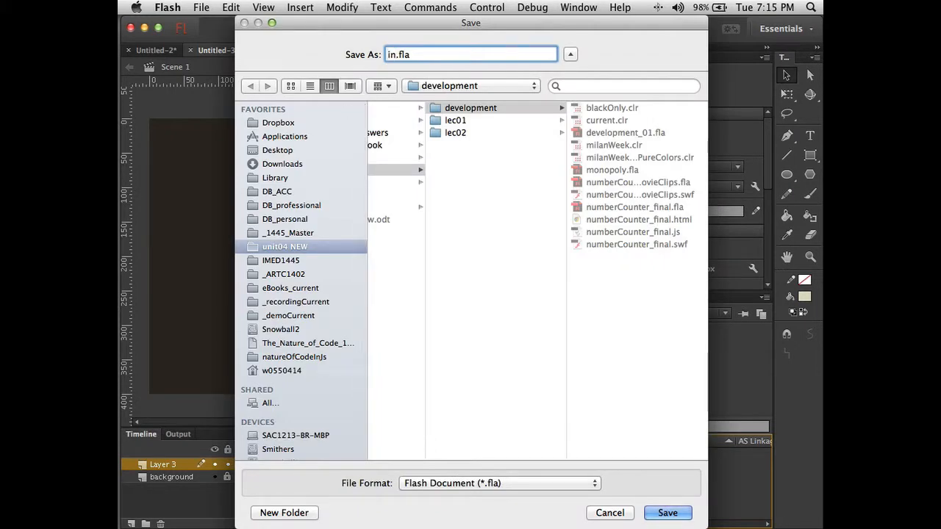
pyautogui.write('Pgro')
pyautogui.press('BackSpace')
pyautogui.press('BackSpace')
pyautogui.press('BackSpace')
pyautogui.write('rogress')
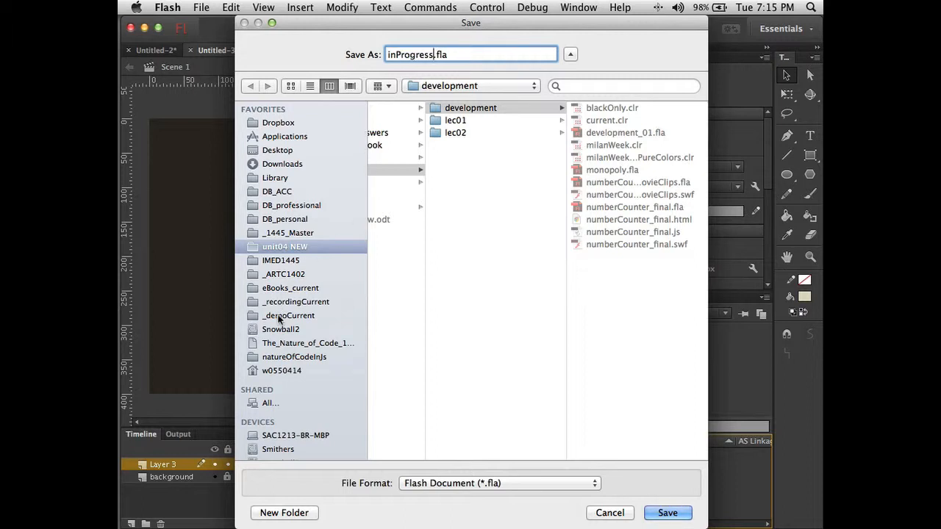
pyautogui.click(294, 315)
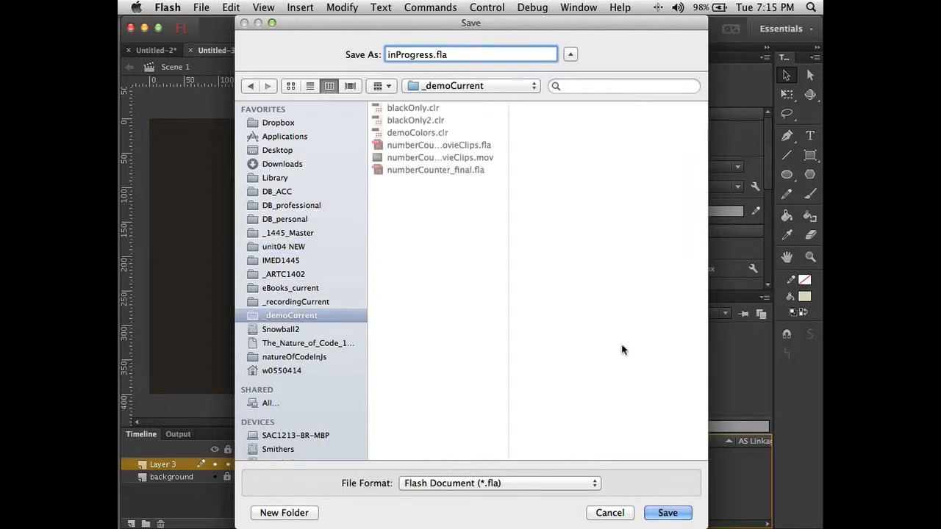
pyautogui.click(664, 512)
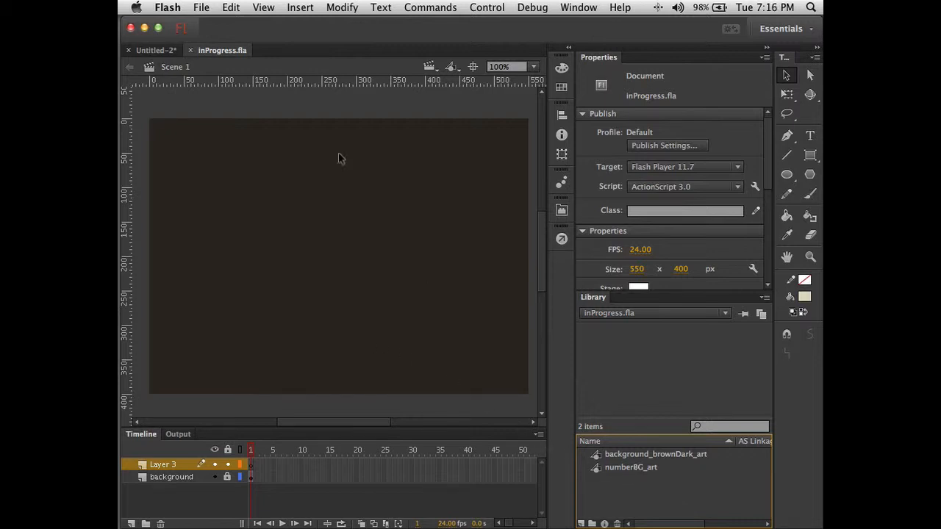
# Create a new graphic symbol named numbers in the library root.
pyautogui.click(313, 7)
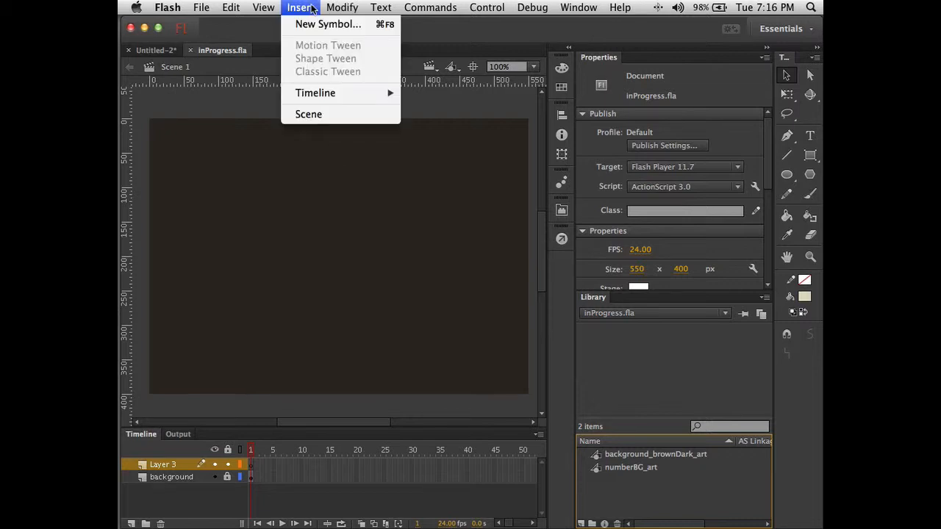
pyautogui.click(325, 23)
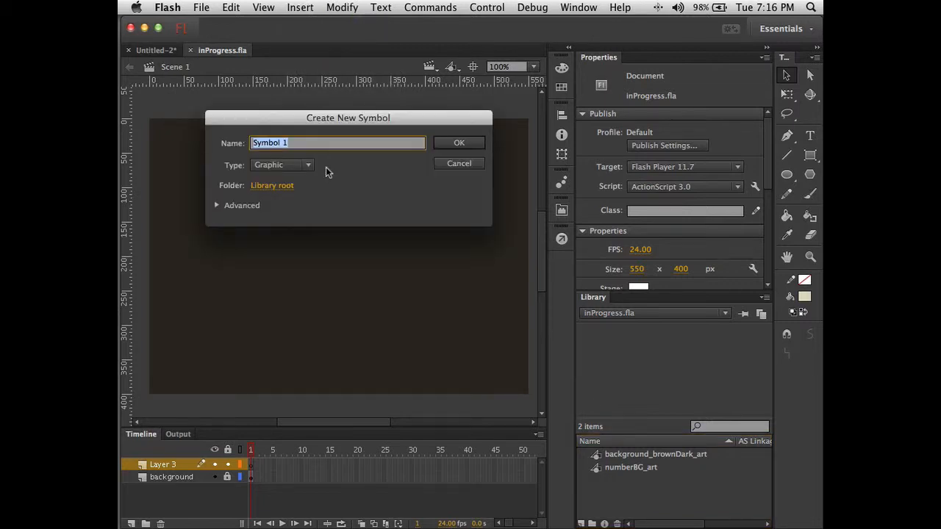
pyautogui.write('umbers')
pyautogui.click(458, 144)
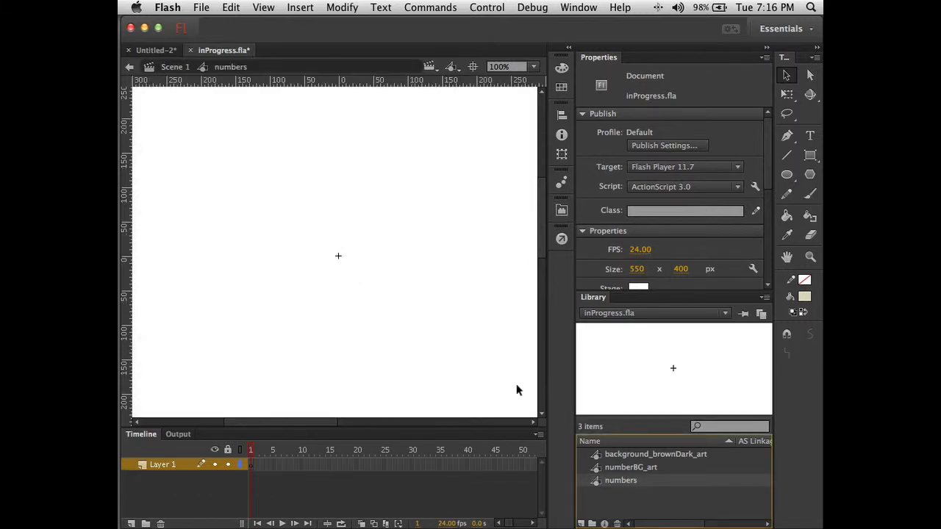
# Place an instance of numberBG_art in the numbers symbol and align its left and top edges to the registration point.
pyautogui.click(596, 468)
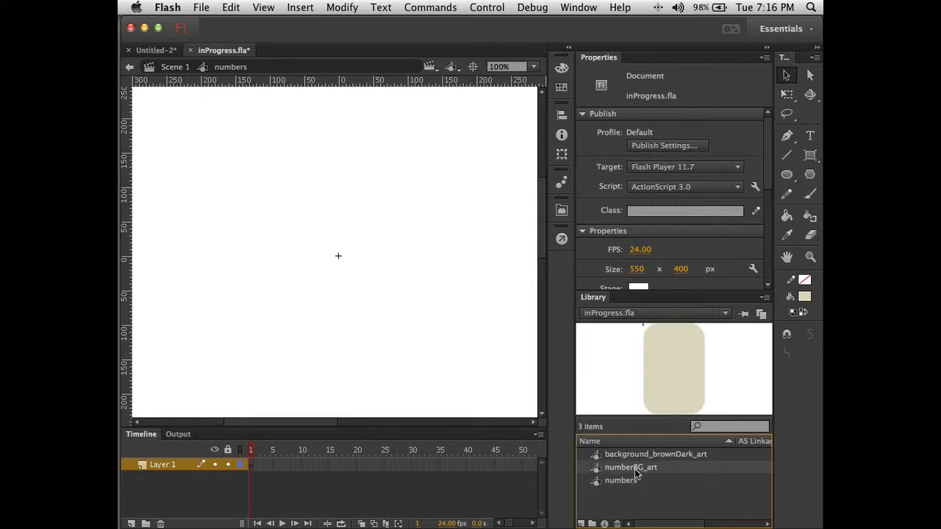
pyautogui.moveTo(597, 470); pyautogui.dragTo(431, 299)
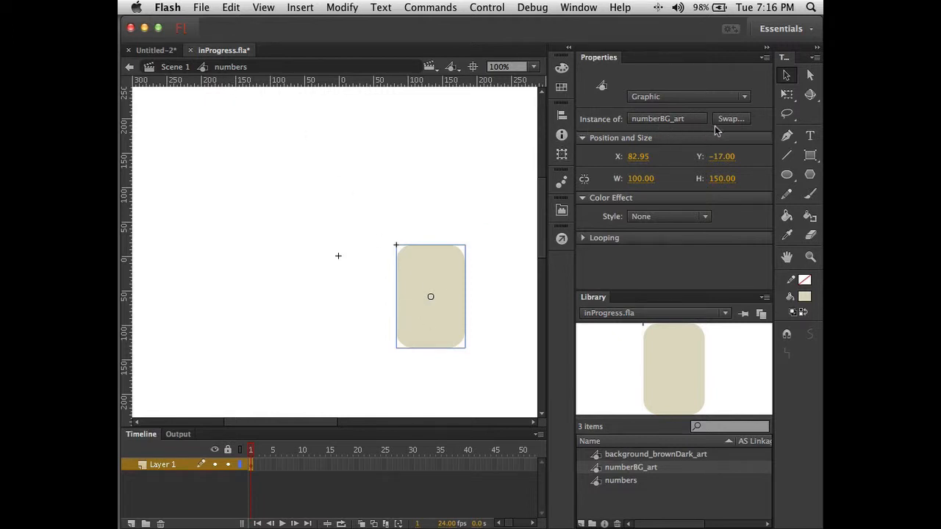
pyautogui.click(561, 155)
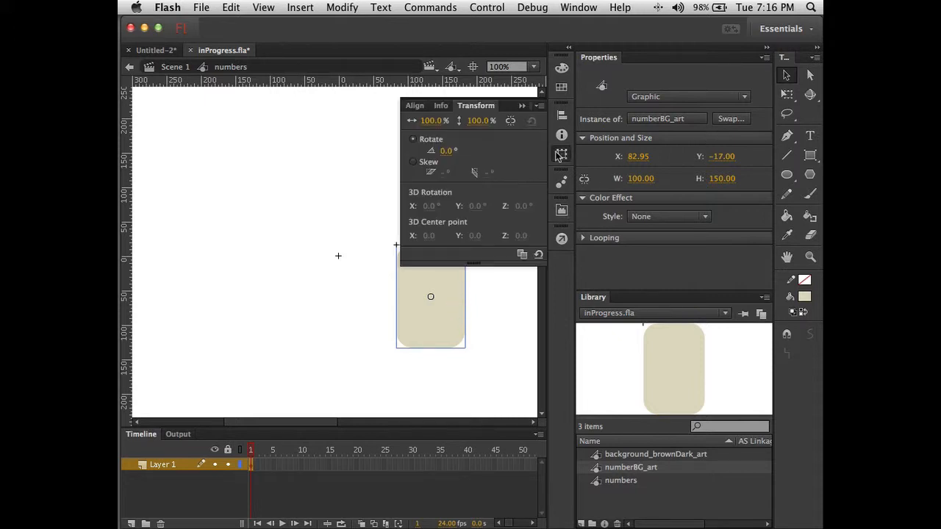
pyautogui.click(415, 106)
pyautogui.click(425, 139)
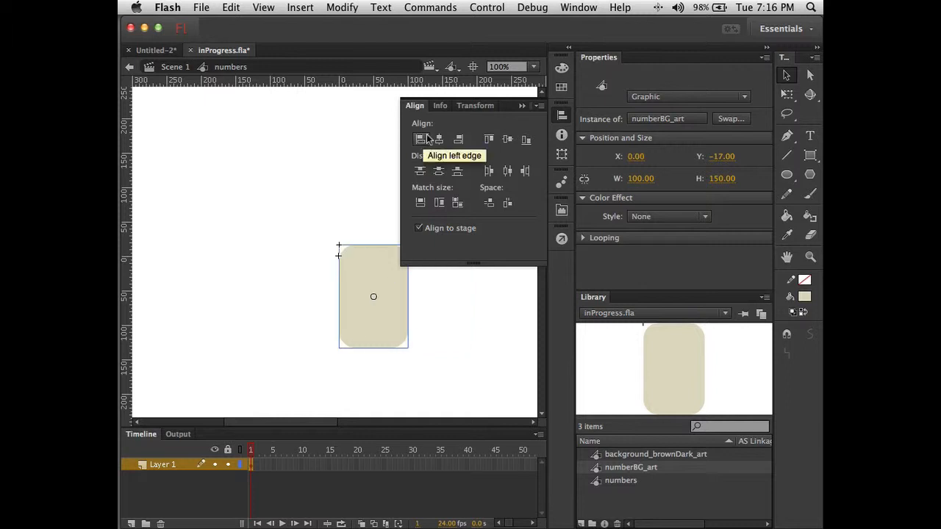
pyautogui.click(489, 139)
pyautogui.click(522, 107)
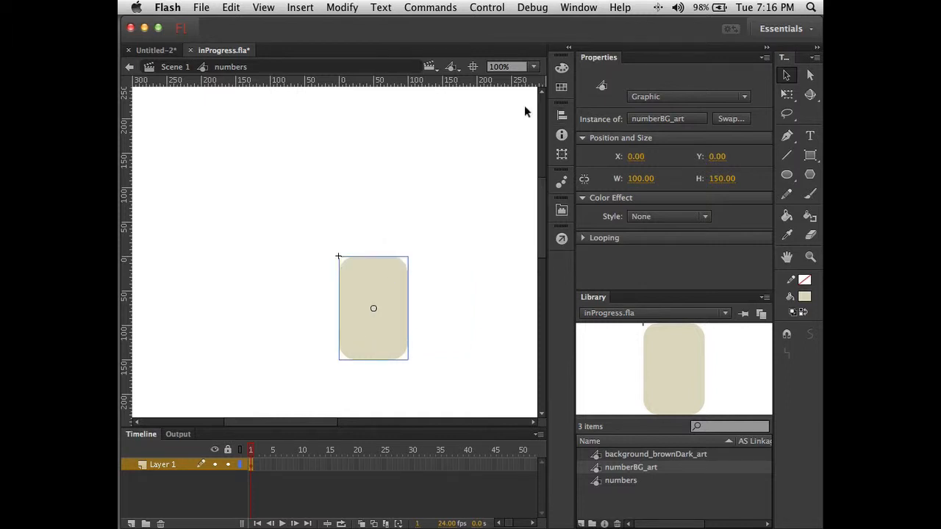
# Rename Layer 1 as numberBGArt and lock it.
pyautogui.doubleClick(158, 465)
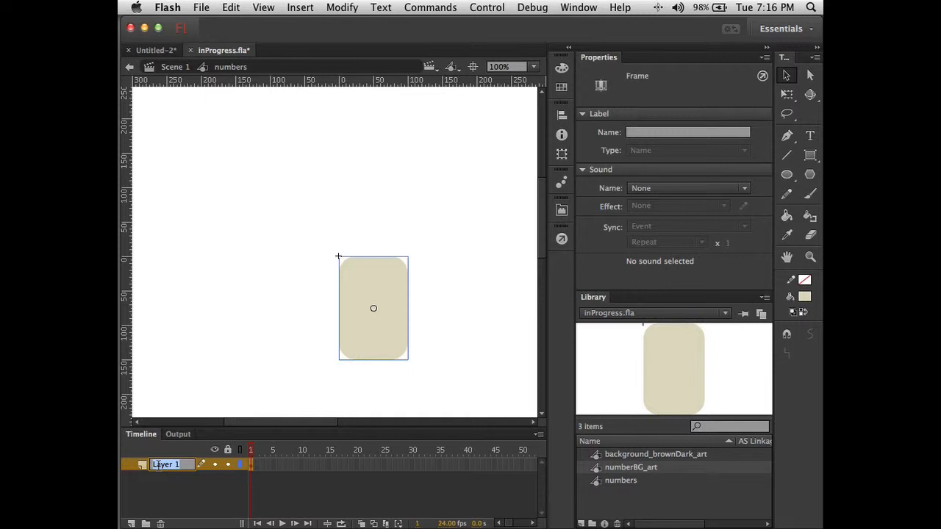
pyautogui.write('numb')
pyautogui.write('er')
pyautogui.write('BGArt')
pyautogui.click(174, 496)
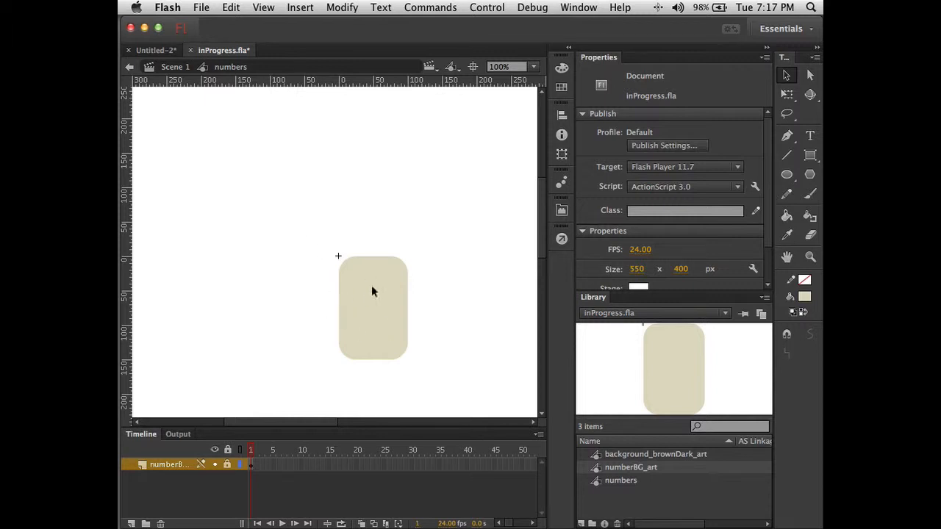
# Extend the tile layer to frame 10 and add a new layer above it named numerals.
pyautogui.rightClick(304, 468)
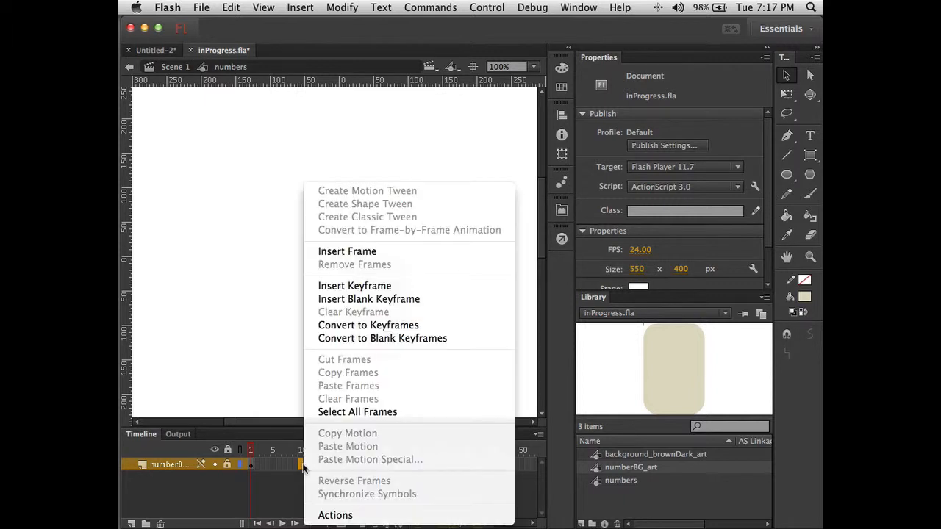
pyautogui.click(355, 254)
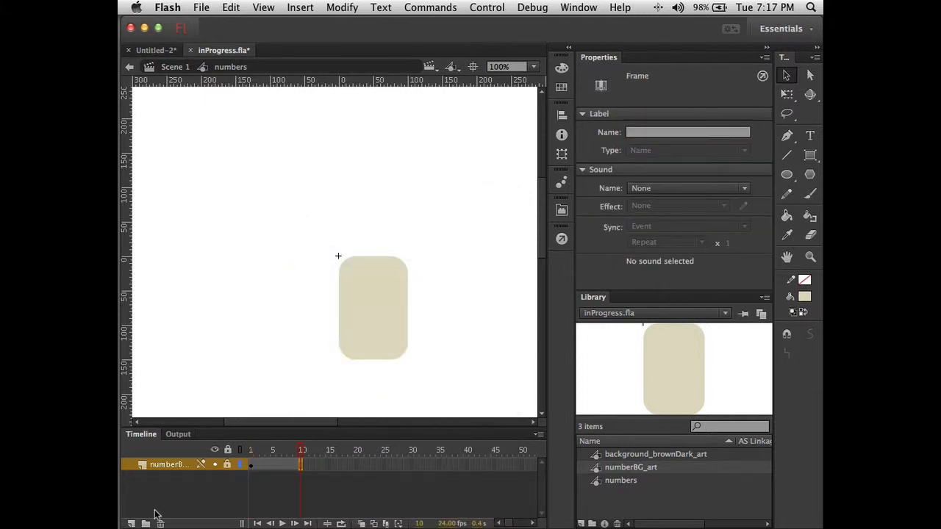
pyautogui.click(133, 523)
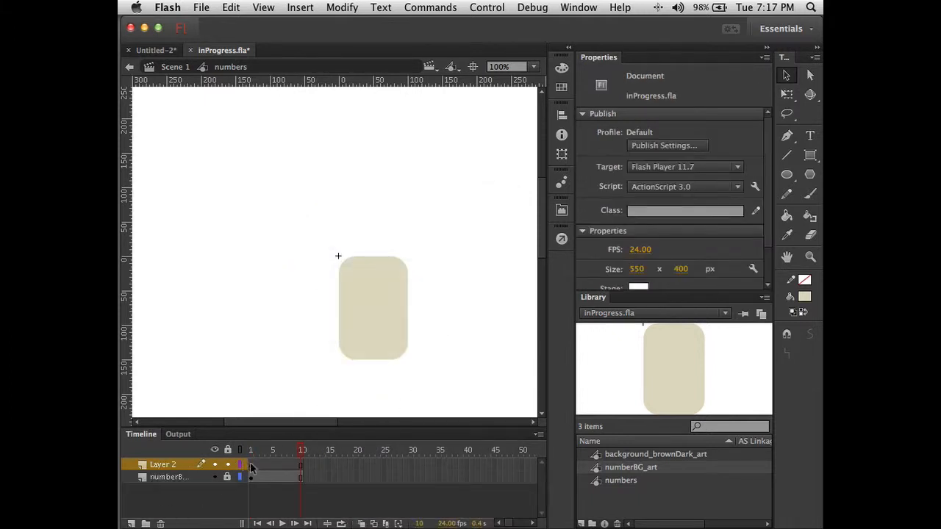
pyautogui.doubleClick(165, 465)
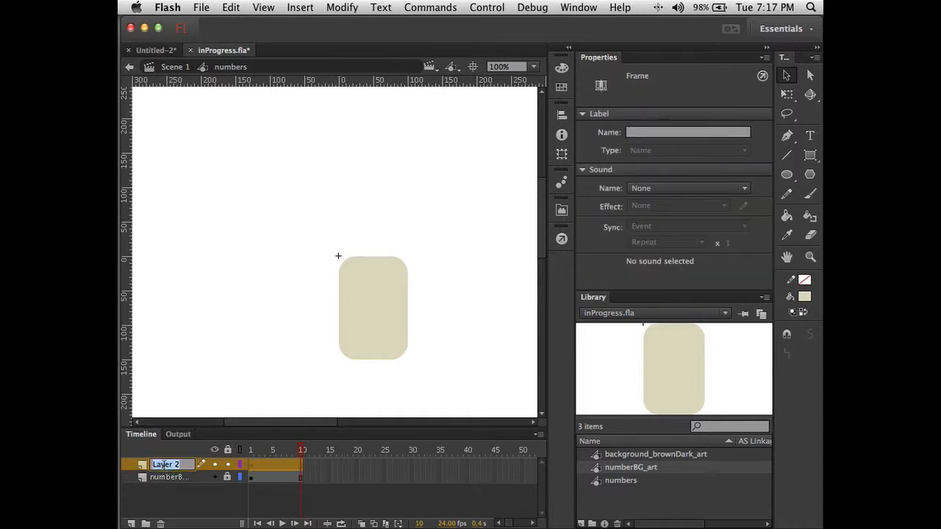
pyautogui.write('numerals')
pyautogui.click(188, 505)
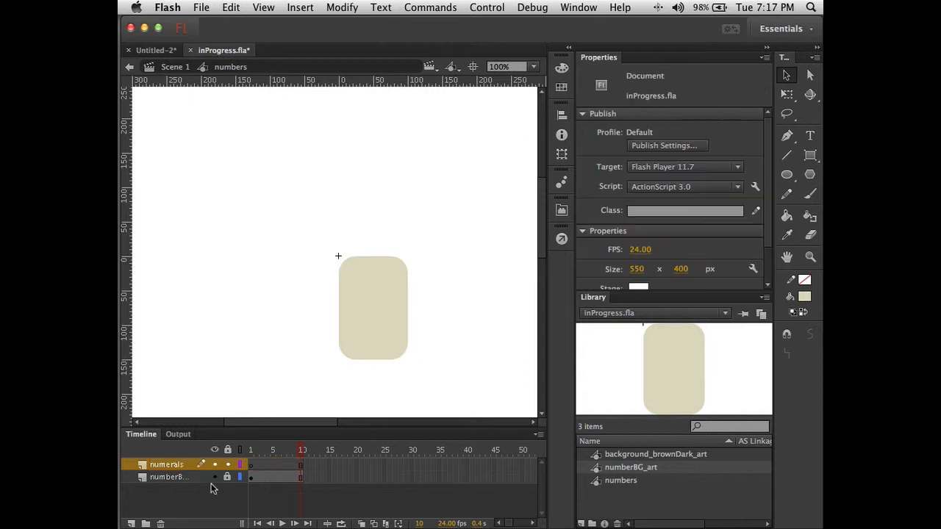
# Set the Text tool to Static Text with the dark brown swatch, targeting frame 1 of the numerals layer.
pyautogui.click(251, 467)
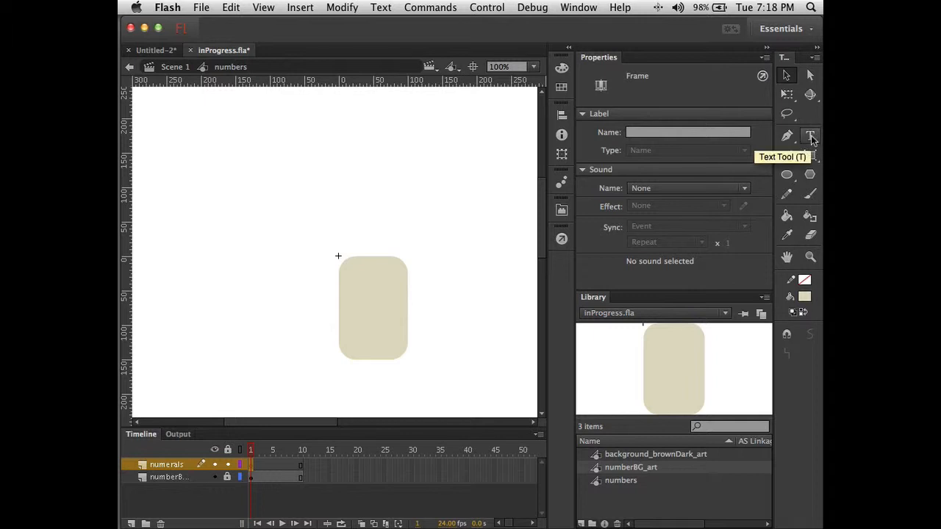
pyautogui.click(812, 137)
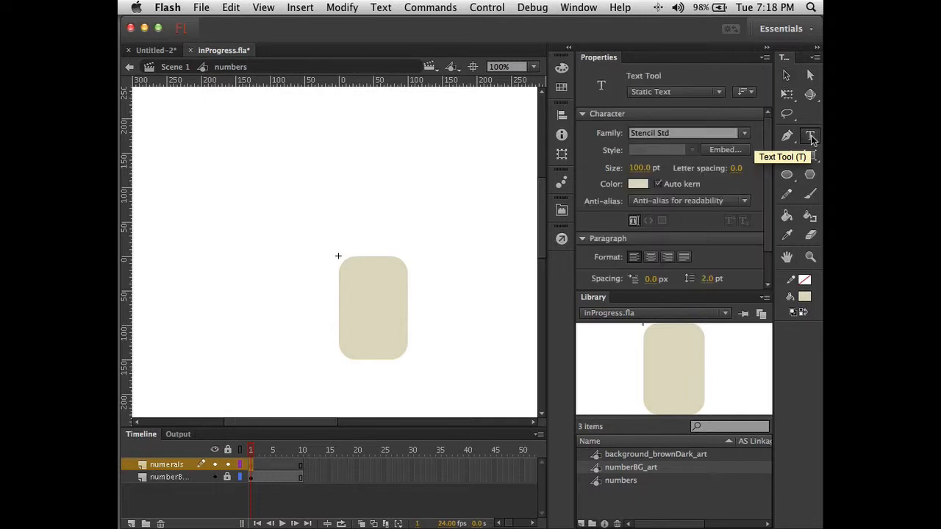
pyautogui.click(717, 93)
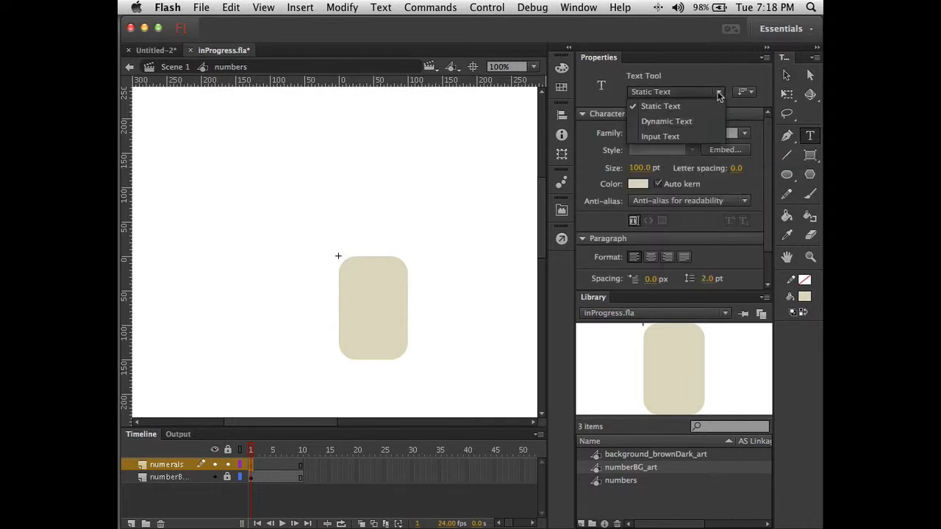
pyautogui.click(675, 108)
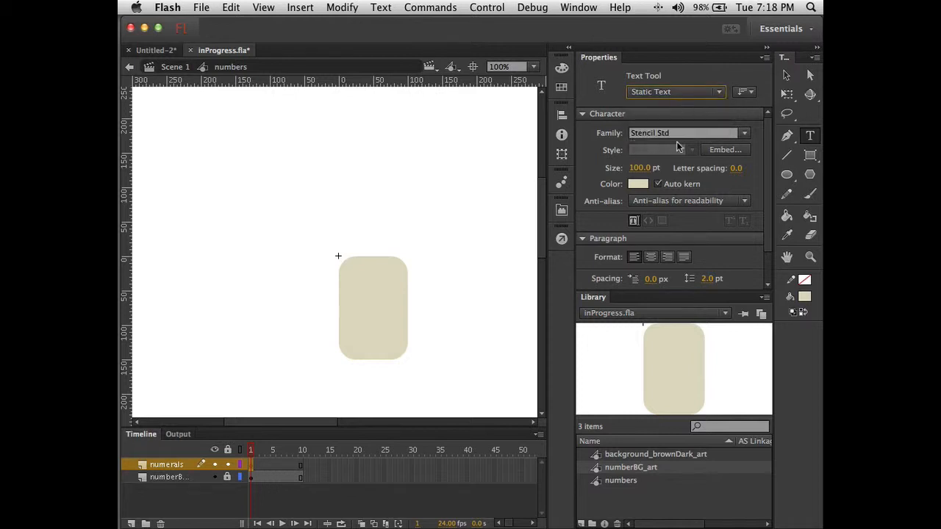
pyautogui.click(636, 184)
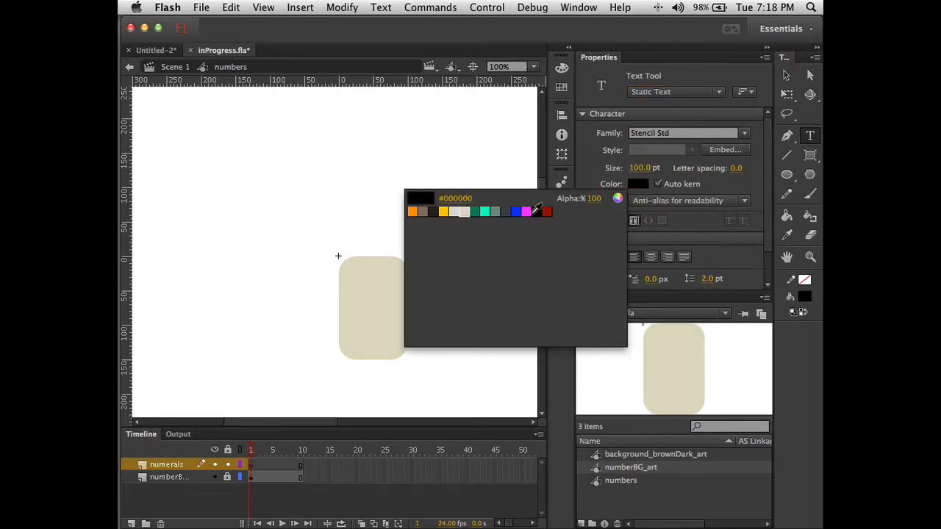
pyautogui.click(434, 212)
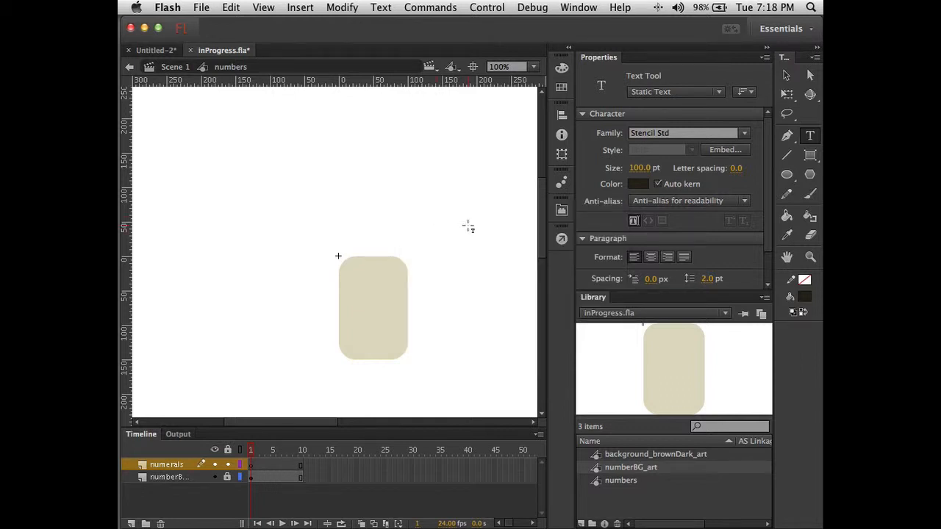
# Add the text 0 over the tile in frame 1 of the numerals layer.
pyautogui.click(253, 465)
pyautogui.click(363, 321)
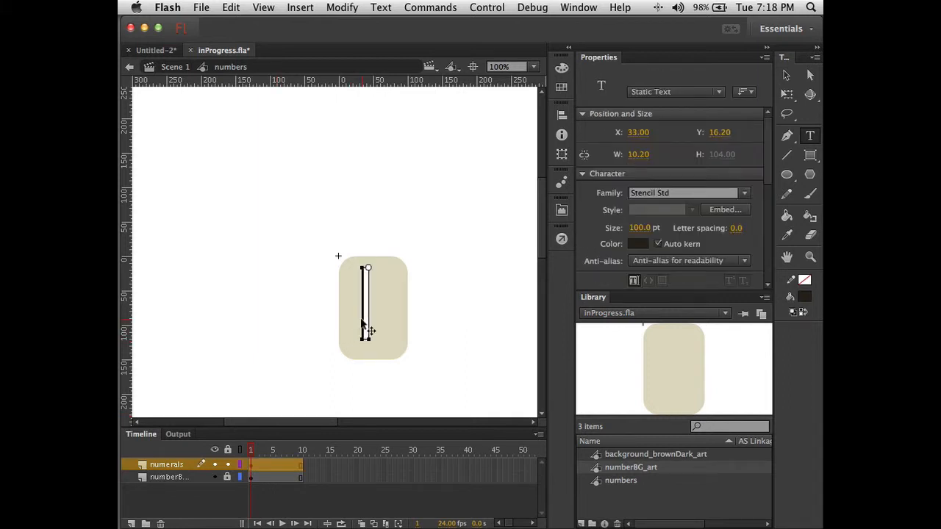
pyautogui.write('0')
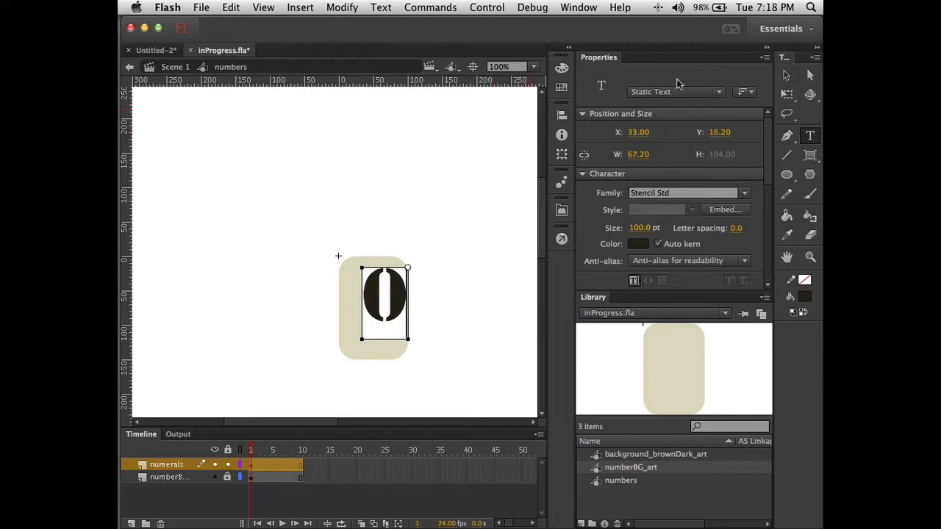
# Move the 0 off the tile to the empty area beside it and unlock the tile layer.
pyautogui.click(786, 74)
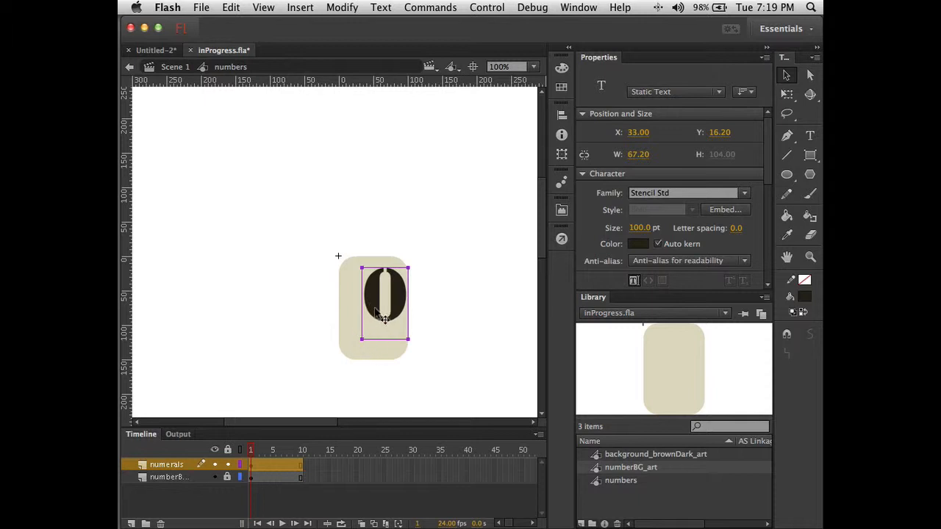
pyautogui.moveTo(374, 315); pyautogui.dragTo(441, 308)
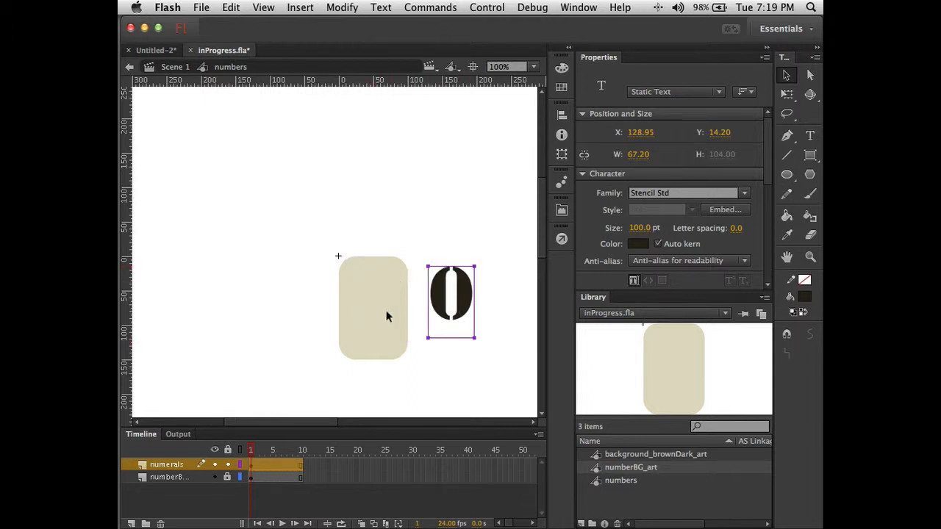
pyautogui.click(229, 478)
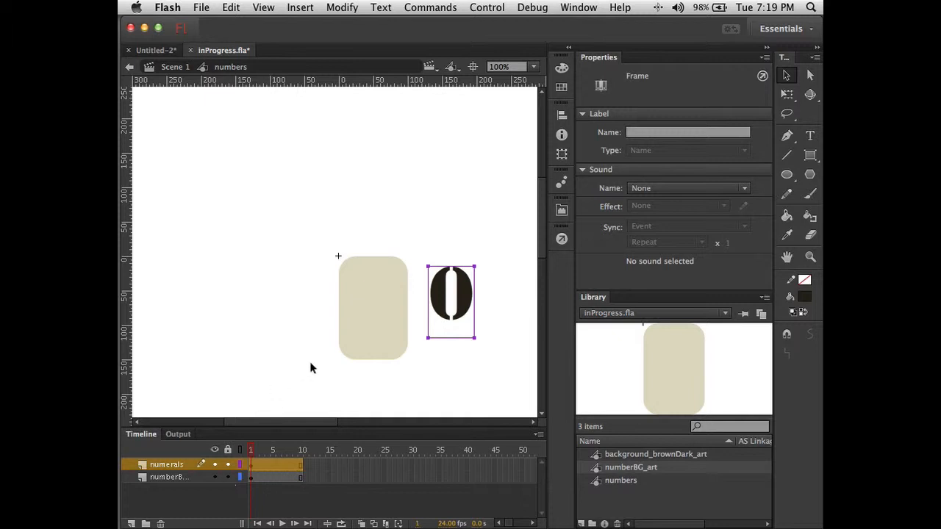
# Turn off Align to stage, try centring the 0 and the tile horizontally on each other, and undo that alignment.
pyautogui.click(360, 330)
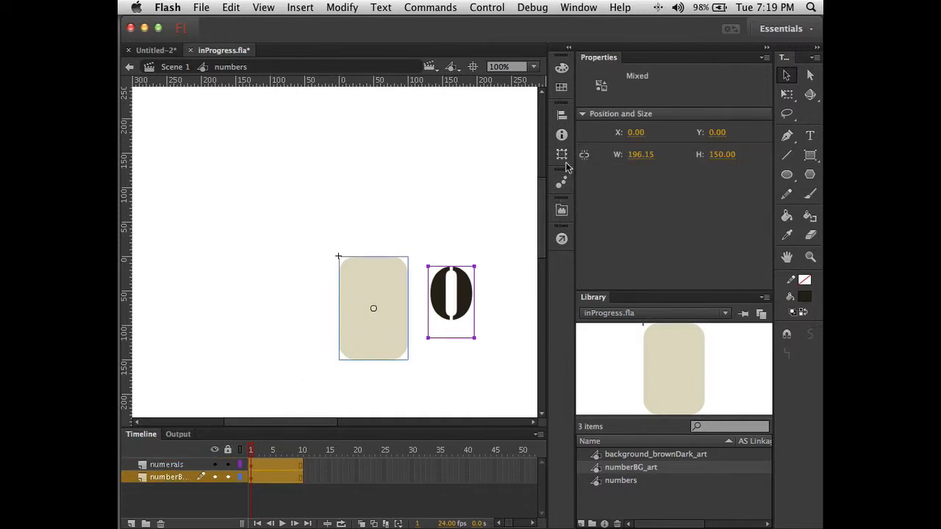
pyautogui.click(561, 114)
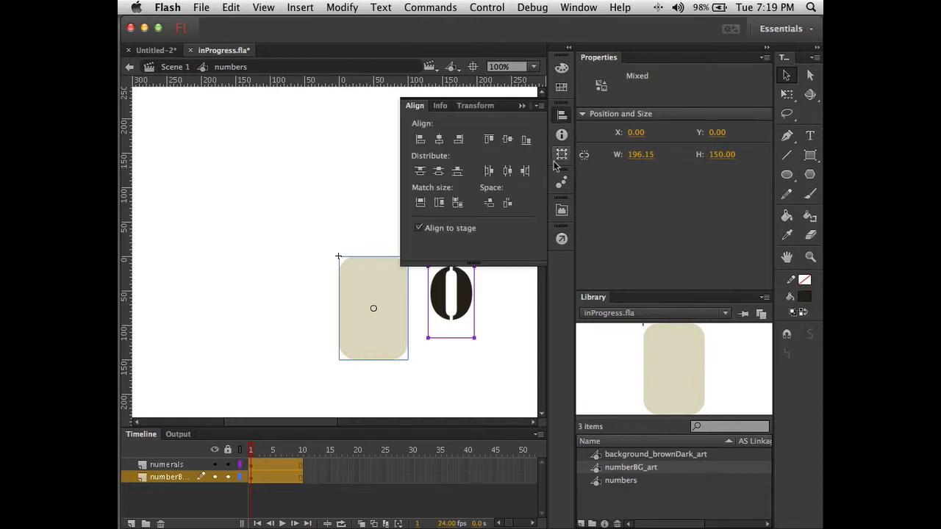
pyautogui.click(419, 231)
pyautogui.click(438, 140)
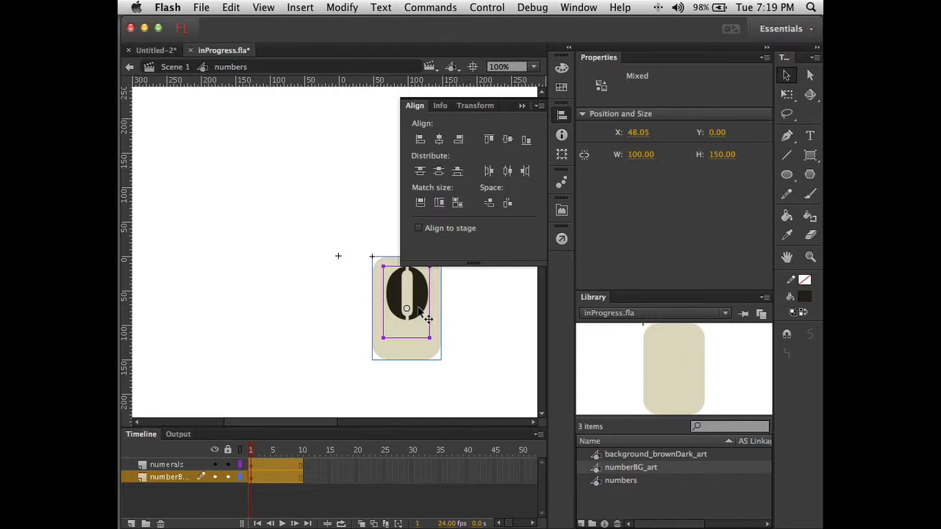
pyautogui.press('super+z')
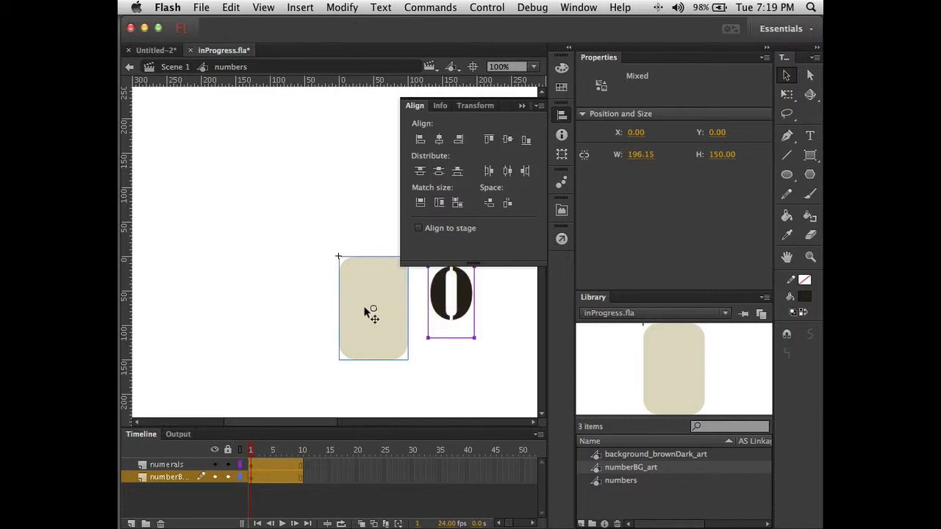
# Move the 0 back over the tile and align the horizontal centres of both objects.
pyautogui.click(461, 362)
pyautogui.click(462, 297)
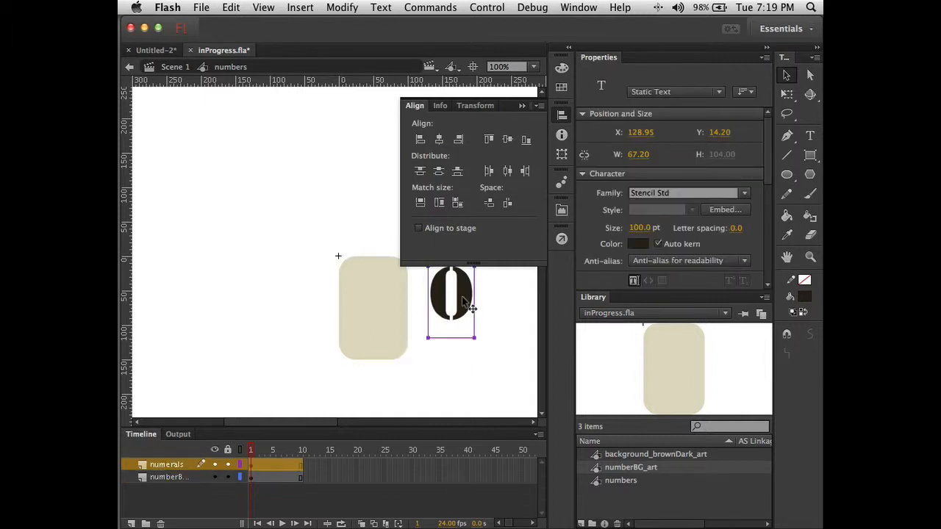
pyautogui.moveTo(463, 298); pyautogui.dragTo(393, 301)
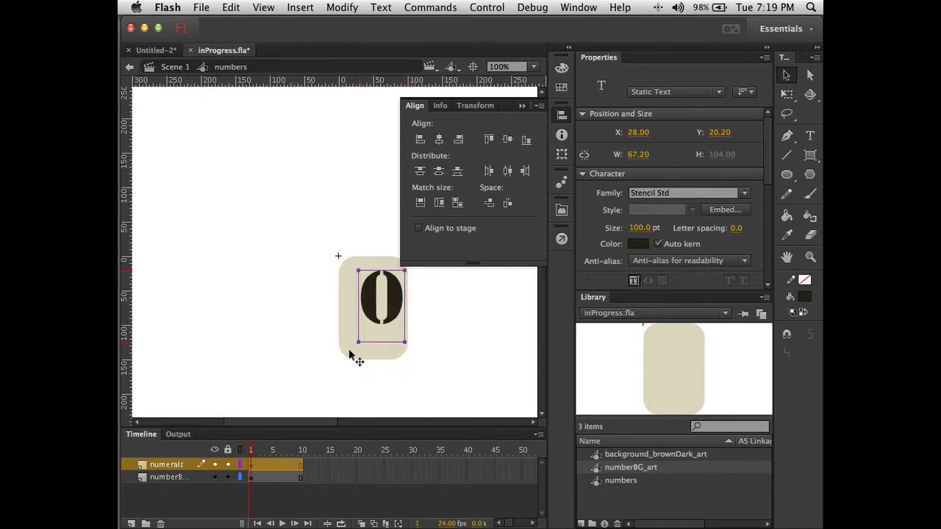
pyautogui.press('super+a')
pyautogui.click(439, 139)
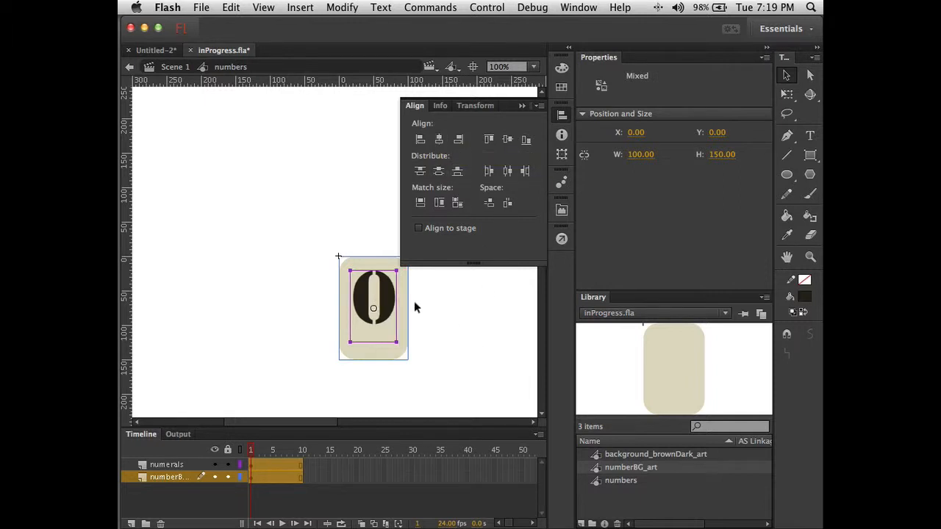
pyautogui.click(368, 185)
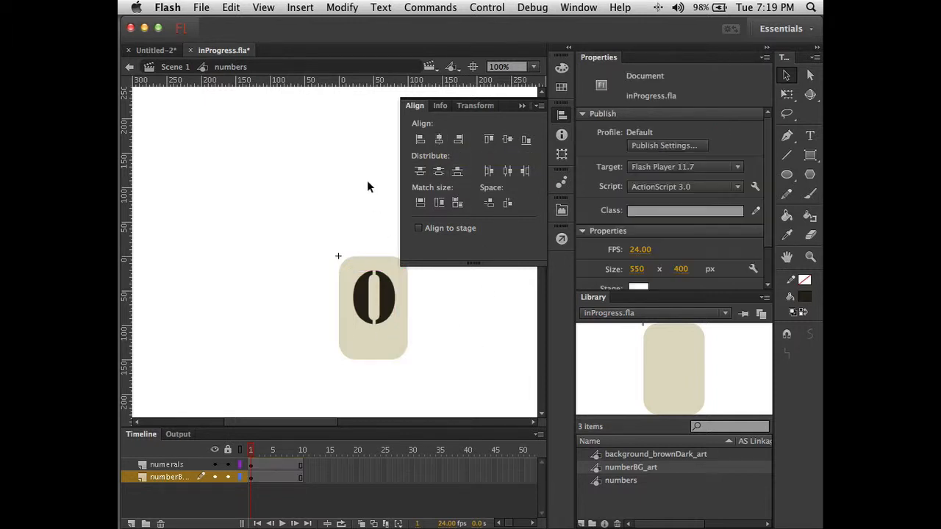
# Lock the tile layer and align the 0's top edge to the registration point with Align to stage enabled.
pyautogui.click(388, 307)
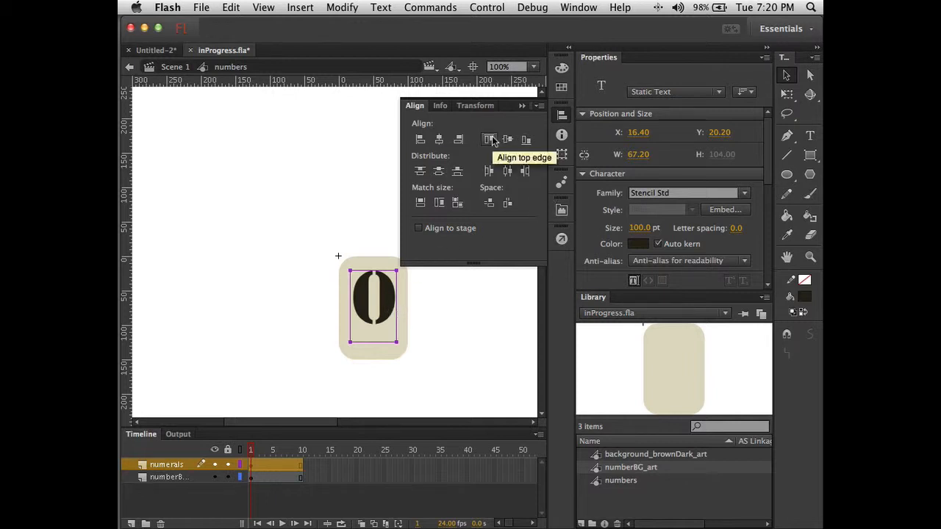
pyautogui.click(226, 477)
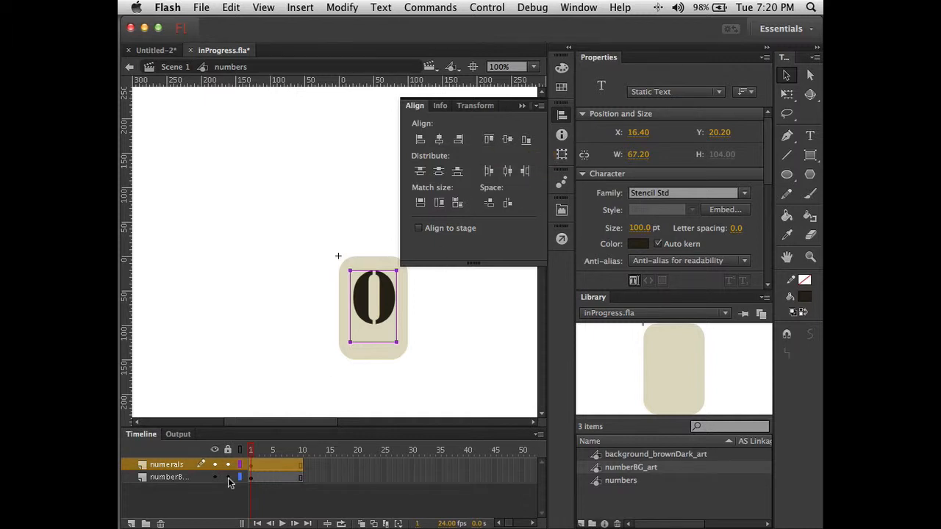
pyautogui.click(485, 141)
pyautogui.click(420, 229)
pyautogui.click(489, 139)
pyautogui.click(452, 314)
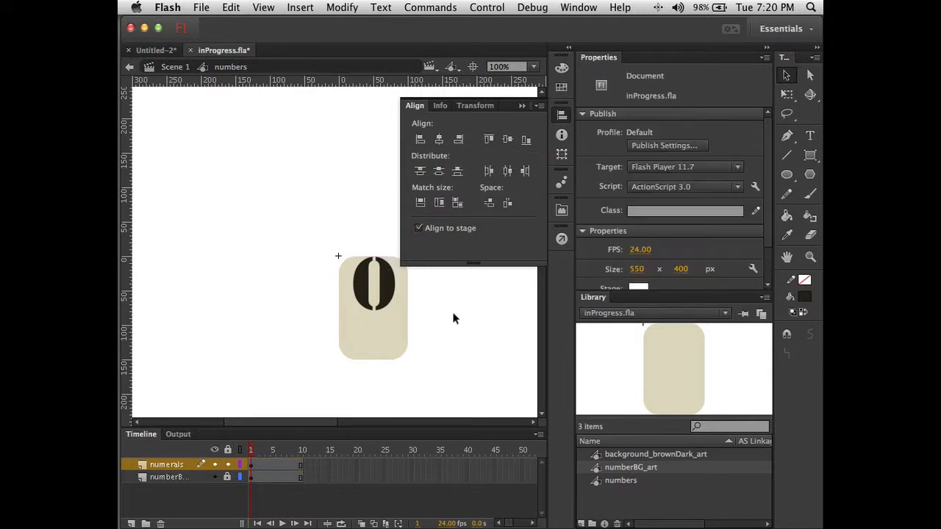
# Add a horizontal guide across the tile and set its position to 110 pixels.
pyautogui.moveTo(336, 87); pyautogui.dragTo(314, 312)
pyautogui.doubleClick(314, 313)
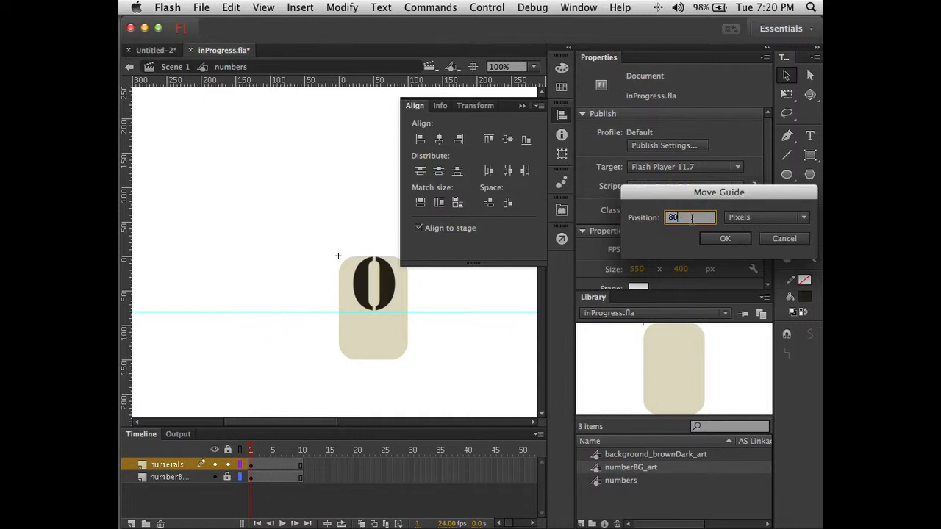
pyautogui.write('110')
pyautogui.press('Return')
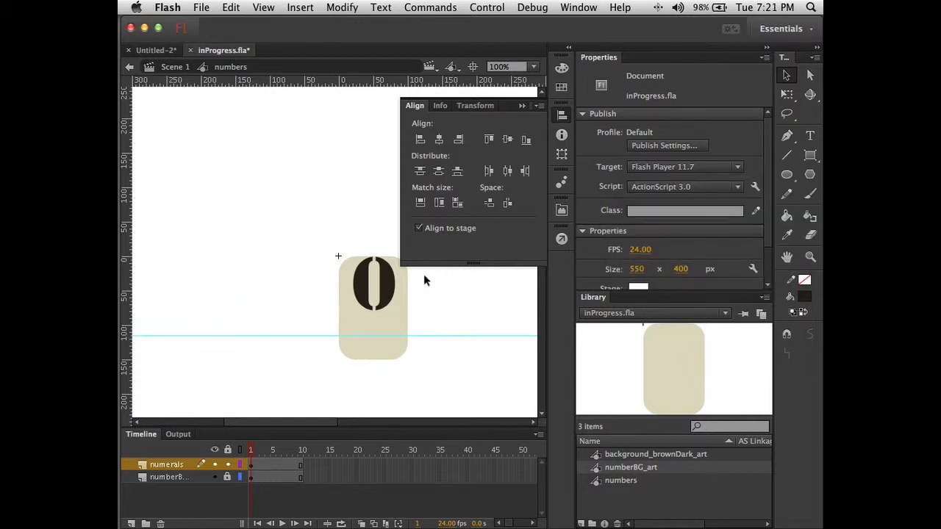
# Nudge the 0 down to Y 37 so its base rests on the guide.
pyautogui.click(395, 292)
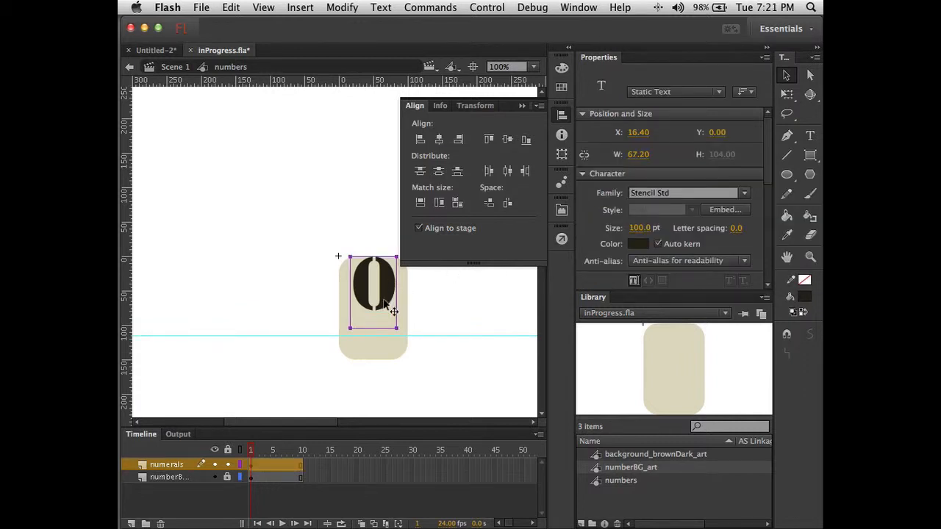
pyautogui.hotkey('shift', 'Down')
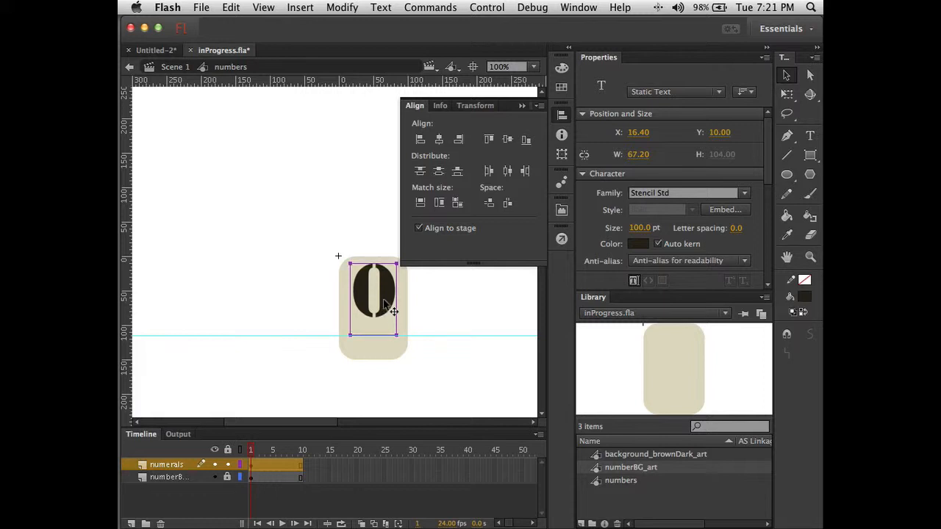
pyautogui.hotkey('shift', 'Down')
pyautogui.hotkey('shift', 'Down')
pyautogui.press('Down')
pyautogui.press('Down')
pyautogui.press('Down')
pyautogui.press('Down')
pyautogui.press('Down')
pyautogui.press('Down')
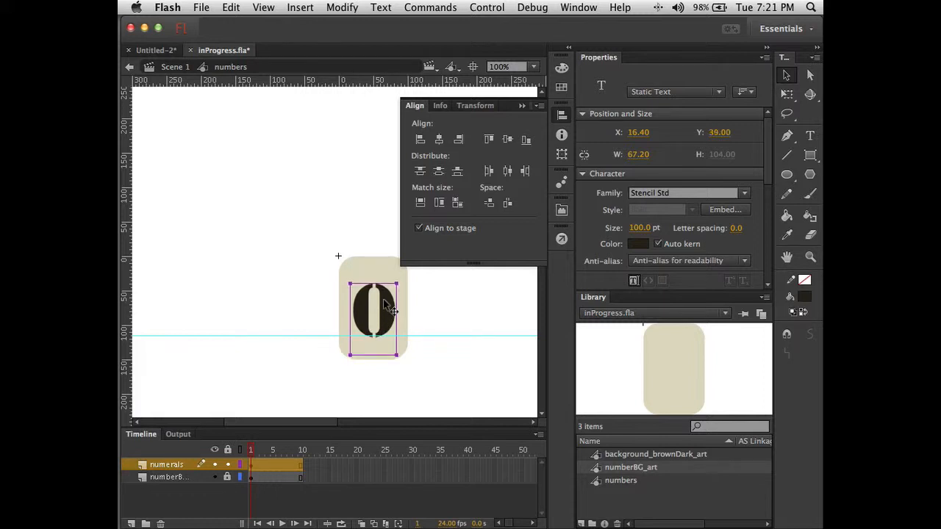
pyautogui.press('Down')
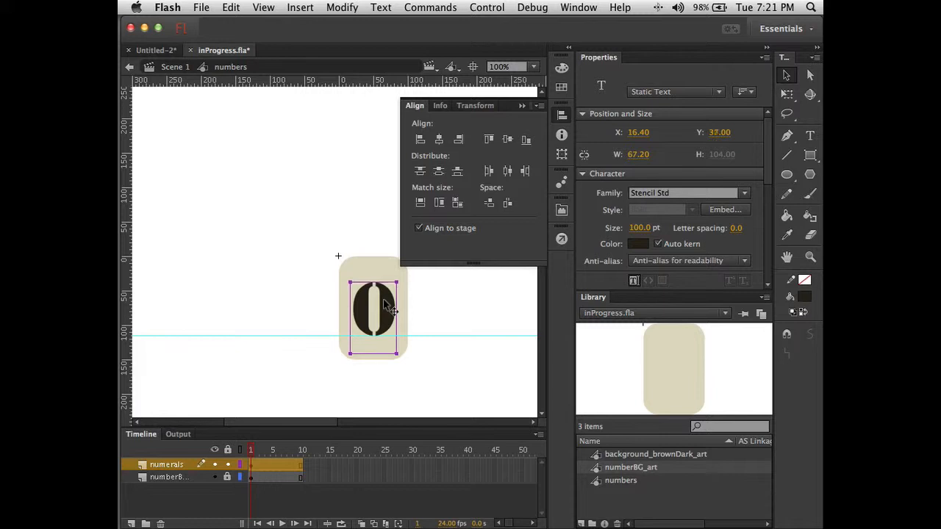
# Deselect the 0, remove the horizontal guide and collapse the Align options.
pyautogui.click(299, 280)
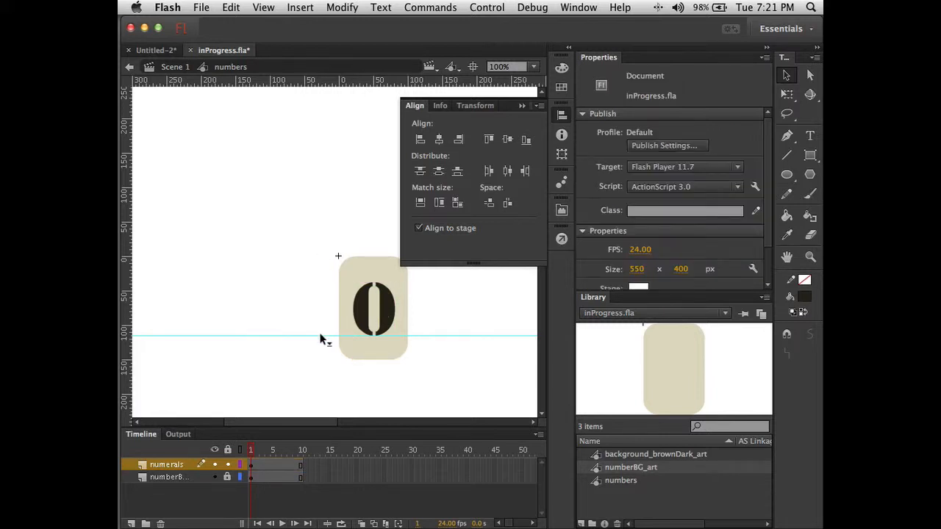
pyautogui.moveTo(320, 339); pyautogui.dragTo(312, 85)
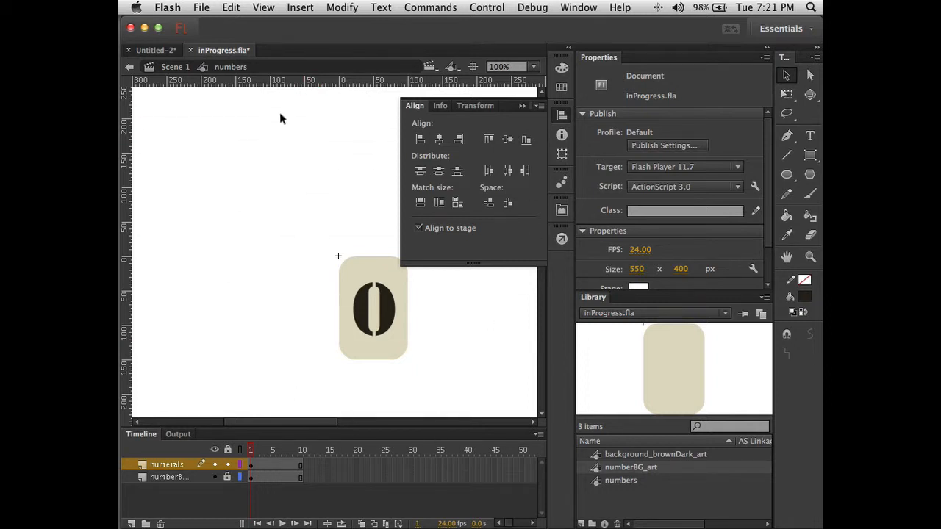
pyautogui.click(521, 105)
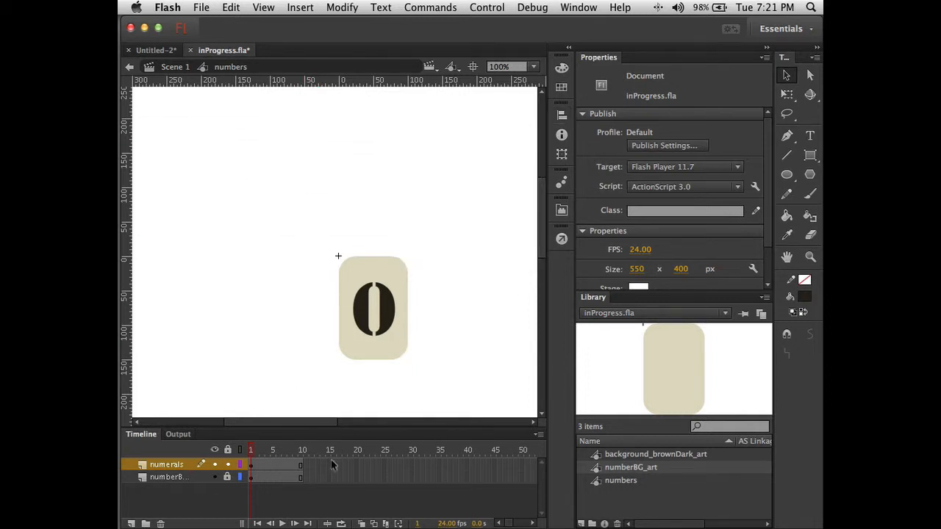
# Add a keyframe at frame 2 of the numerals layer and change its numeral to 1.
pyautogui.click(251, 467)
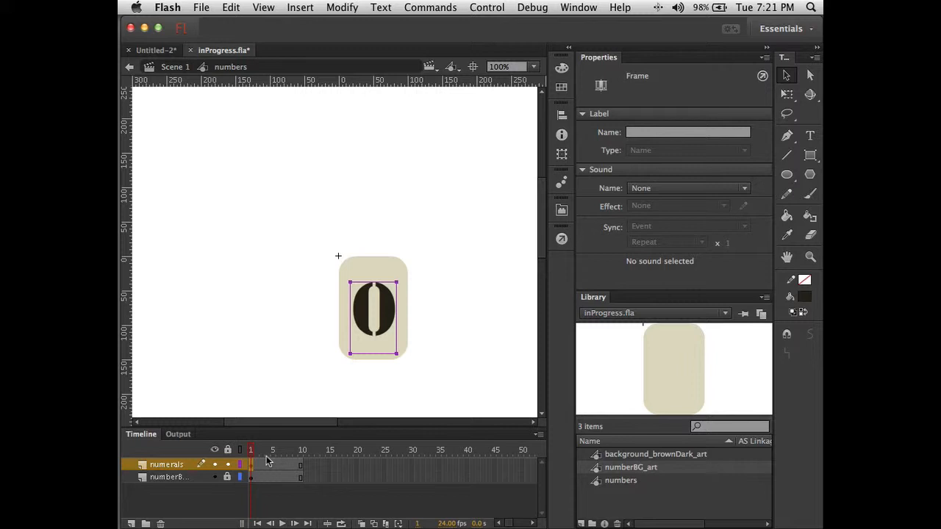
pyautogui.press('.')
pyautogui.click(810, 135)
pyautogui.doubleClick(381, 310)
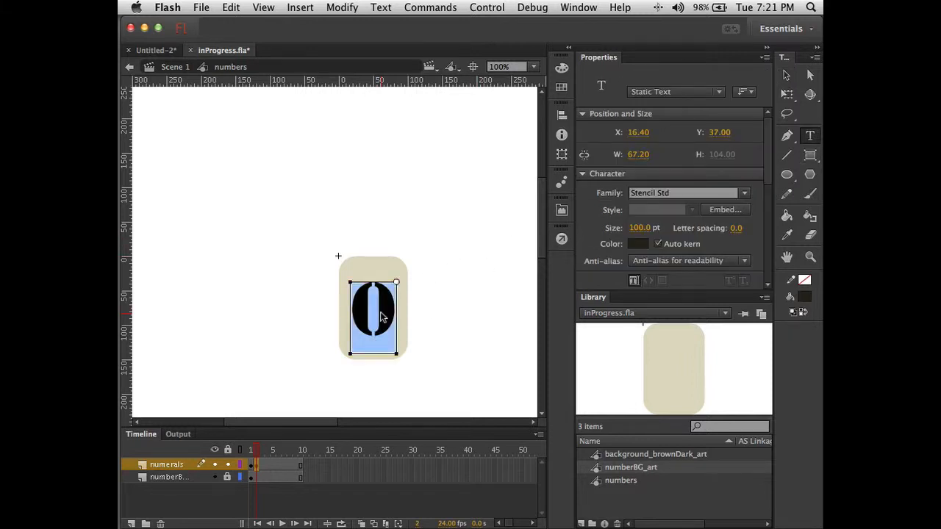
pyautogui.write('1')
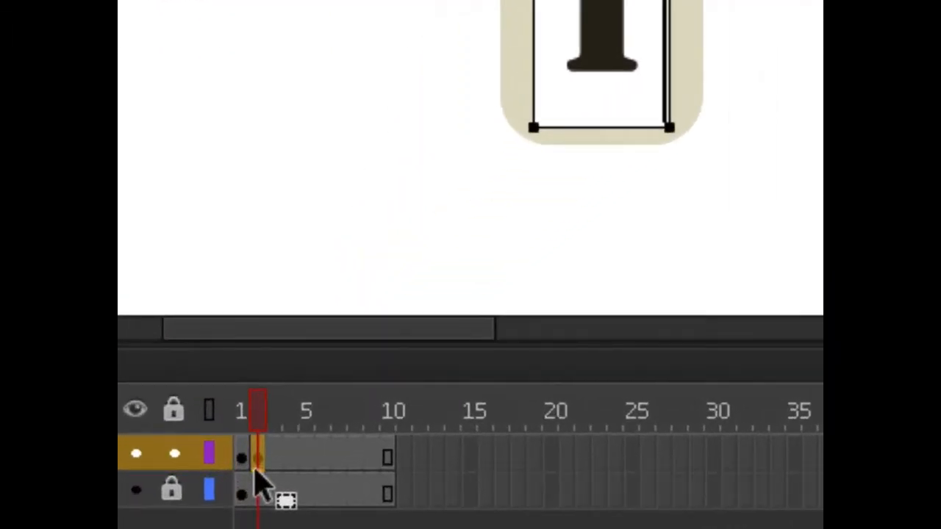
# Add a keyframe at frame 3 of the numerals layer and change its numeral to 2.
pyautogui.press('F6')
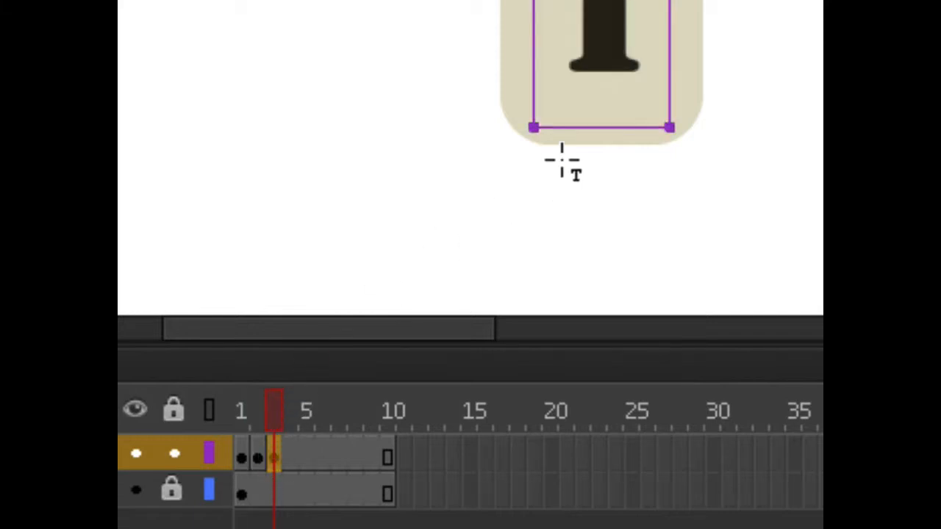
pyautogui.doubleClick(617, 56)
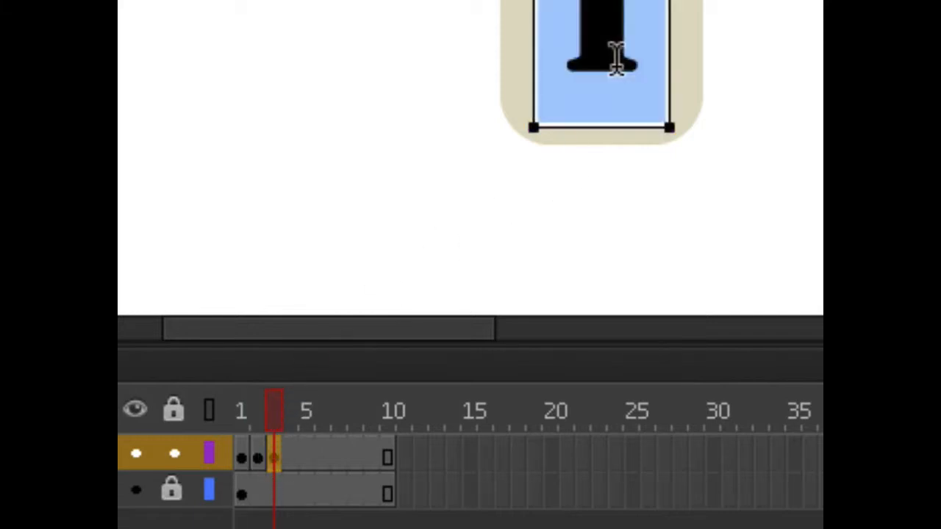
pyautogui.write('2')
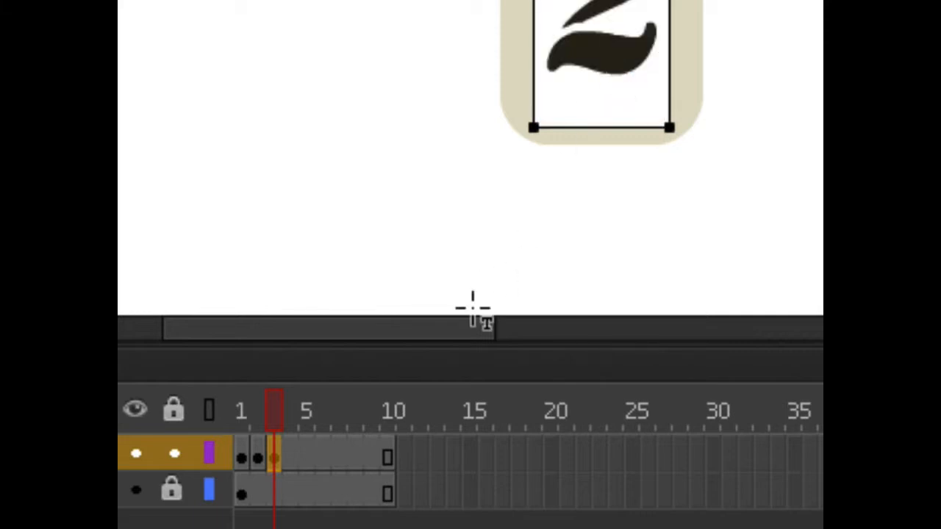
# Add a keyframe at frame 4 of the numerals layer and change its numeral to 3.
pyautogui.press('F6')
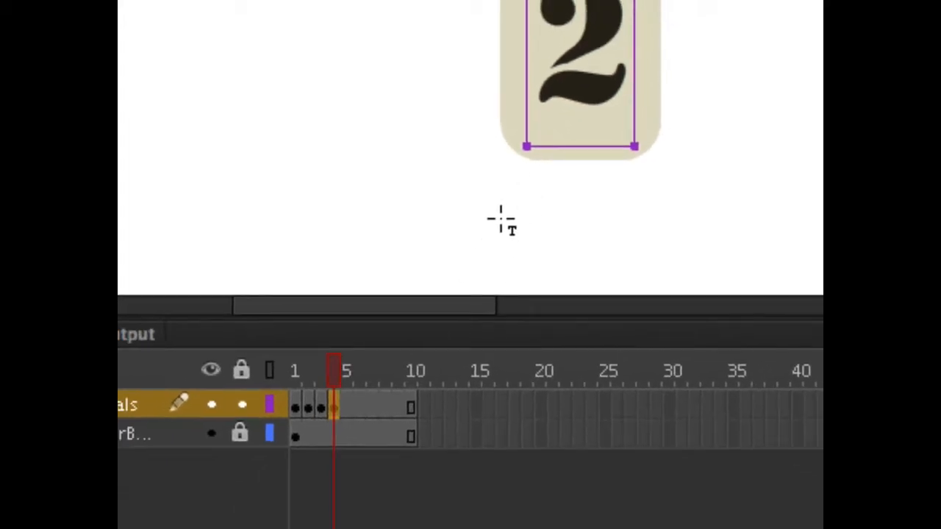
pyautogui.doubleClick(569, 85)
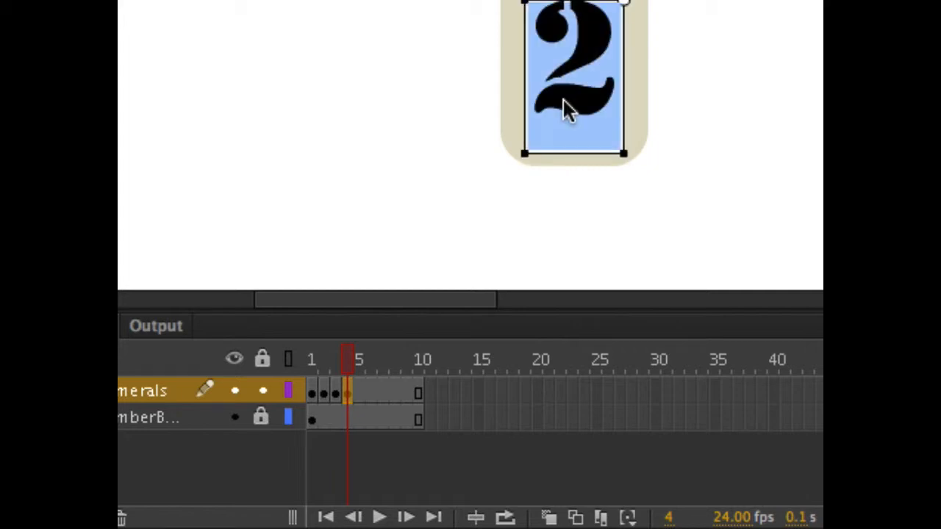
pyautogui.write('3')
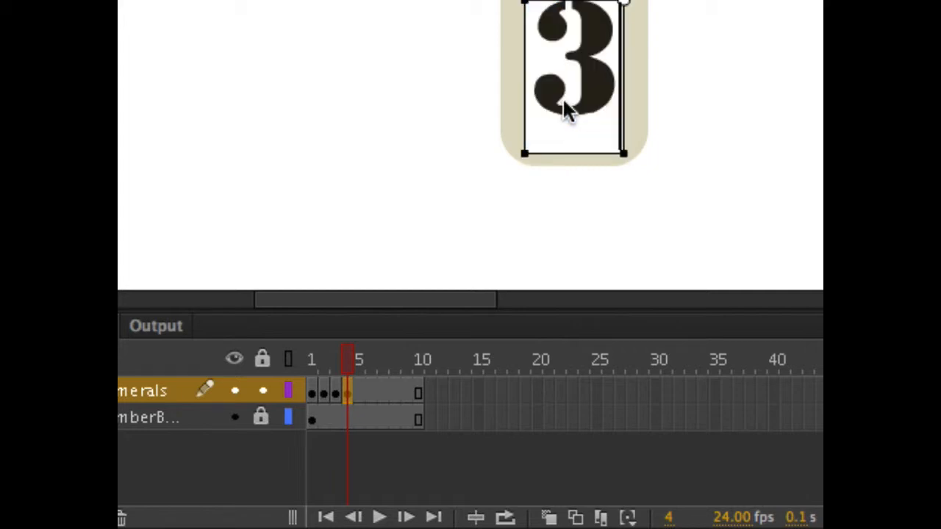
# Add a keyframe at frame 5 of the numerals layer and change its numeral to 4.
pyautogui.click(362, 389)
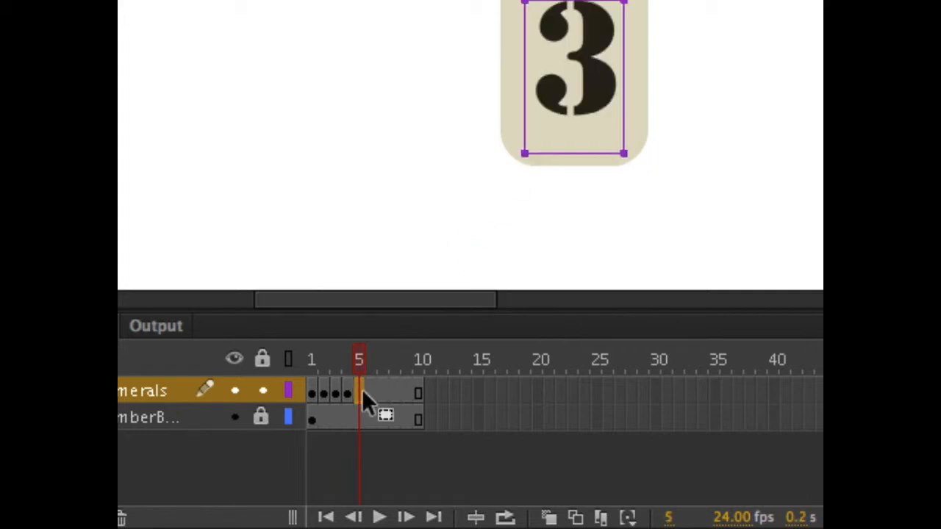
pyautogui.doubleClick(580, 92)
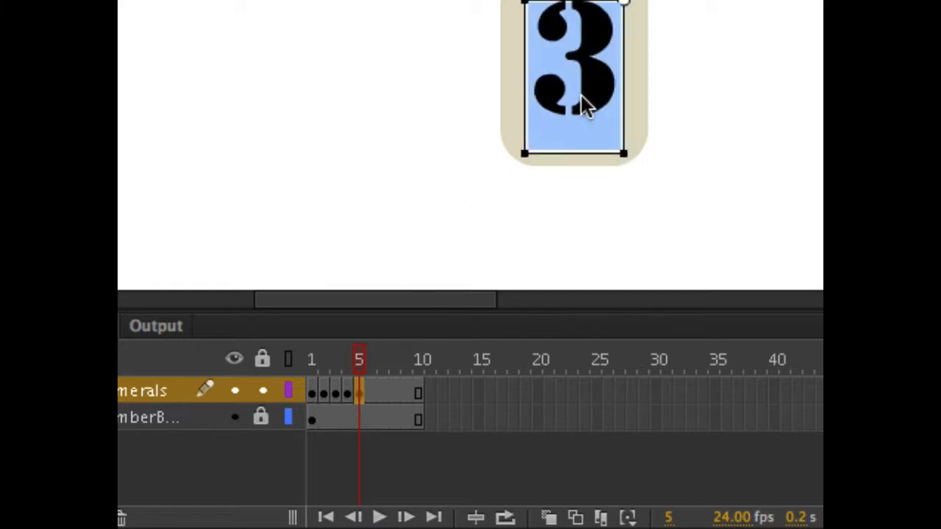
pyautogui.write('4')
# Try changing the numeral at frame 6 to 5 and adding keyframes over the selected frames, and undo the keyframes.
pyautogui.click(370, 394)
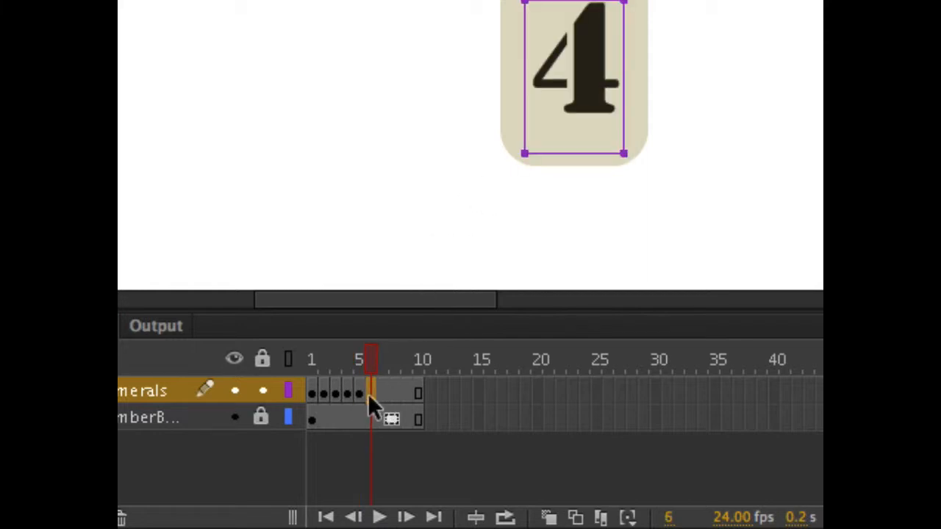
pyautogui.doubleClick(569, 96)
pyautogui.write('5')
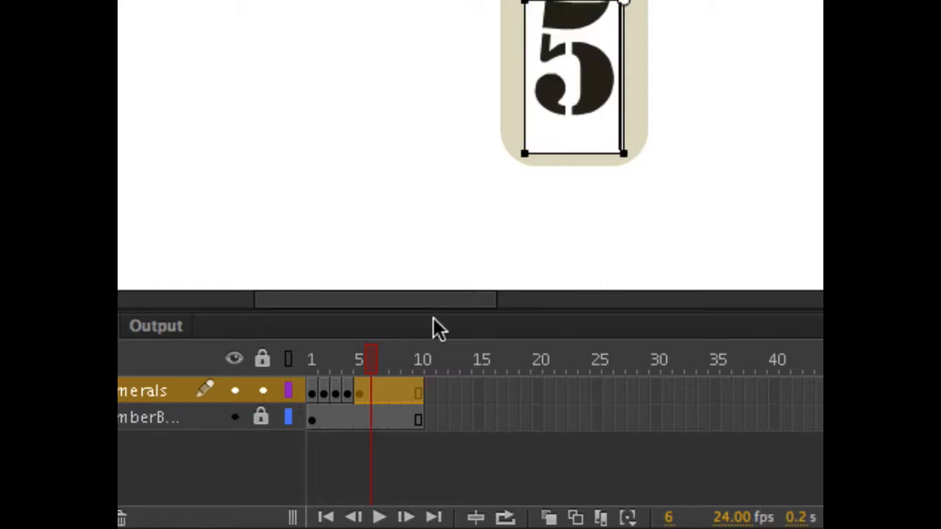
pyautogui.press('F6')
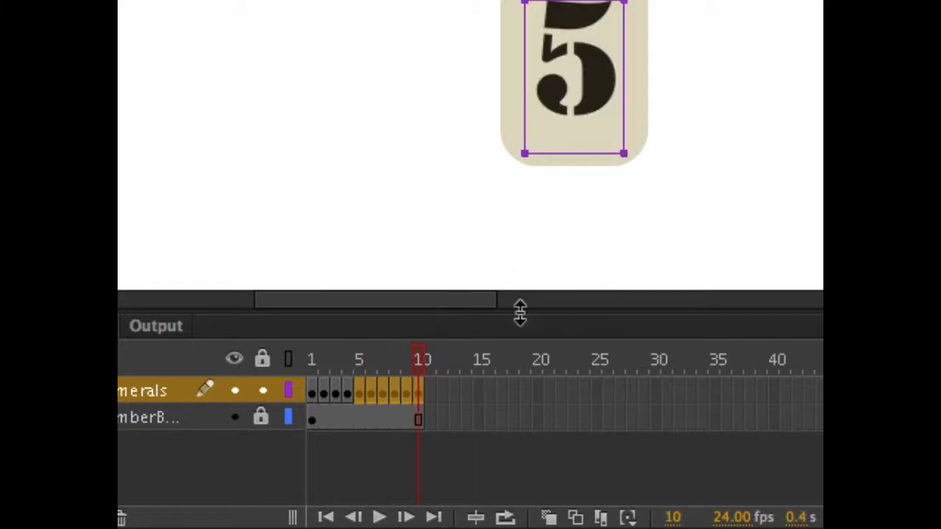
pyautogui.hotkey('ctrl', 'z')
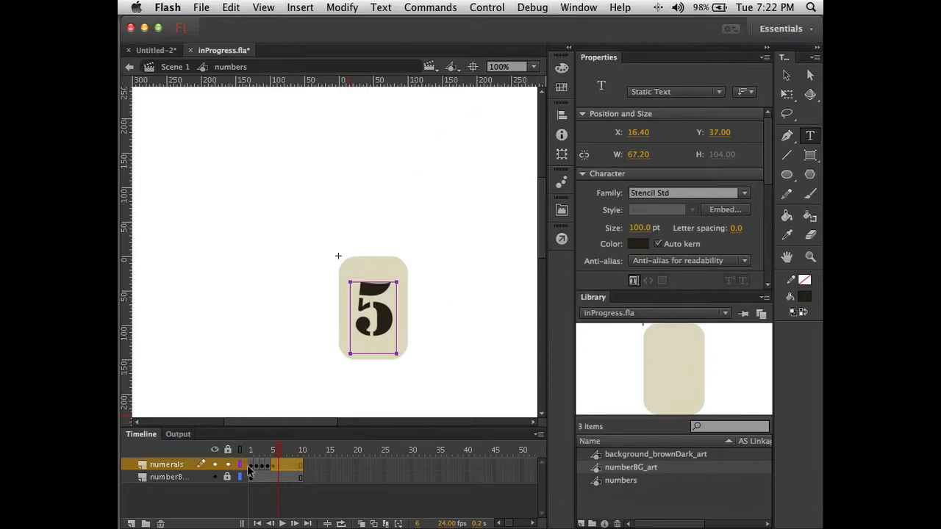
# Step through frames 1 to 5 of the numerals layer to check which numeral each keyframe holds.
pyautogui.click(250, 475)
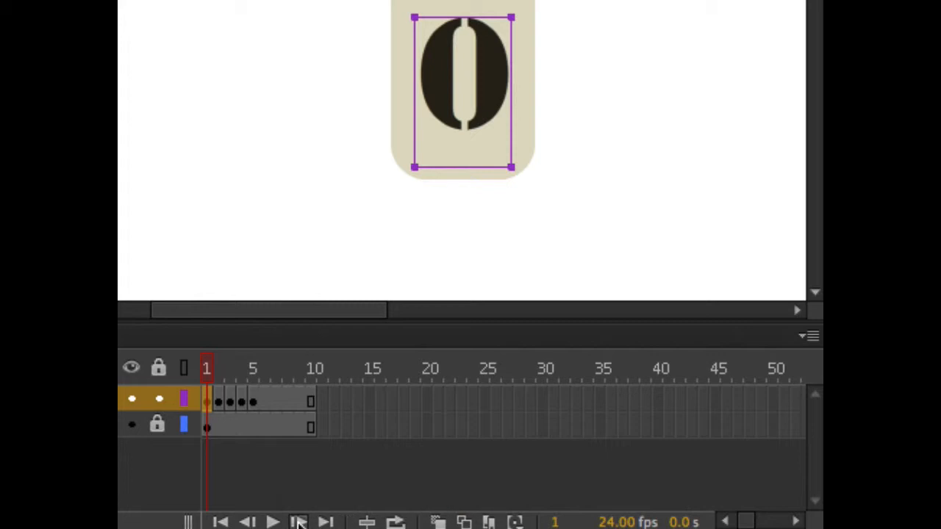
pyautogui.click(299, 522)
pyautogui.click(299, 522)
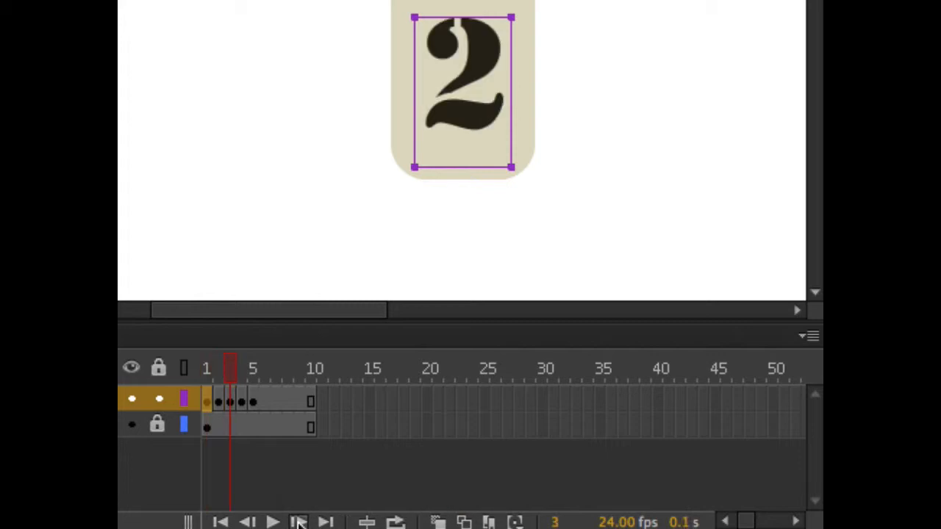
pyautogui.click(300, 522)
pyautogui.click(299, 523)
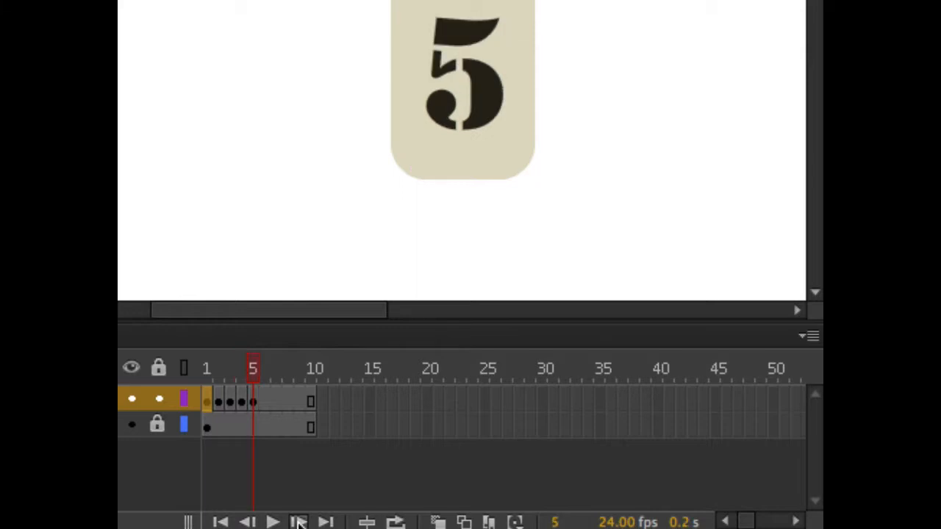
pyautogui.click(248, 522)
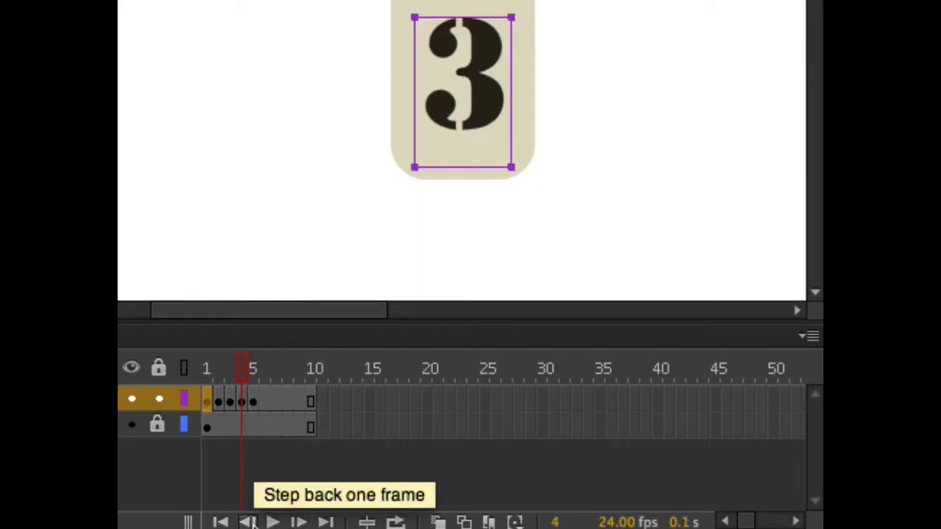
pyautogui.click(299, 522)
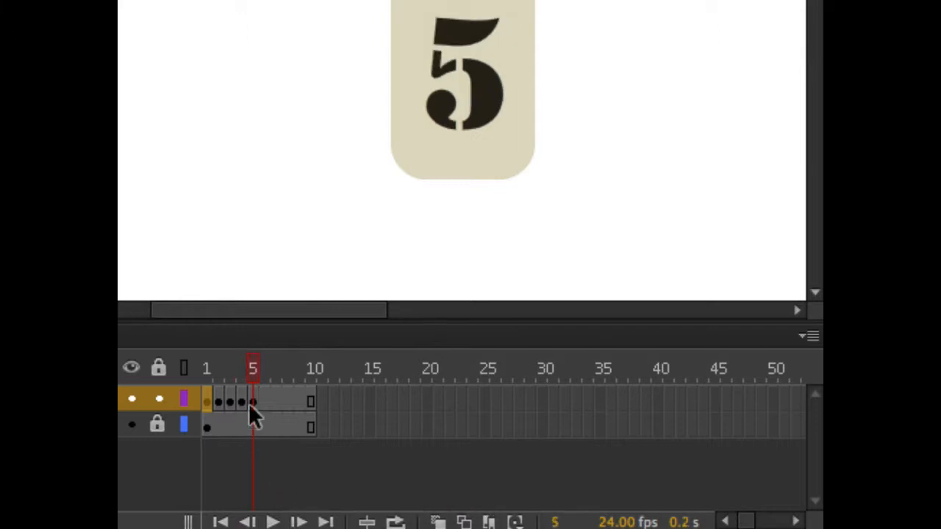
# Correct the numeral in the frame 5 keyframe to 4.
pyautogui.doubleClick(492, 108)
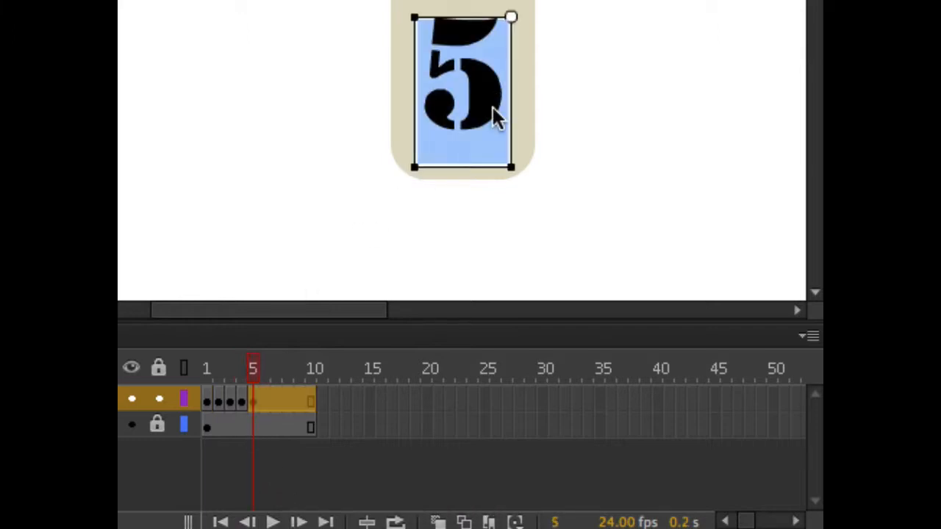
pyautogui.write('4')
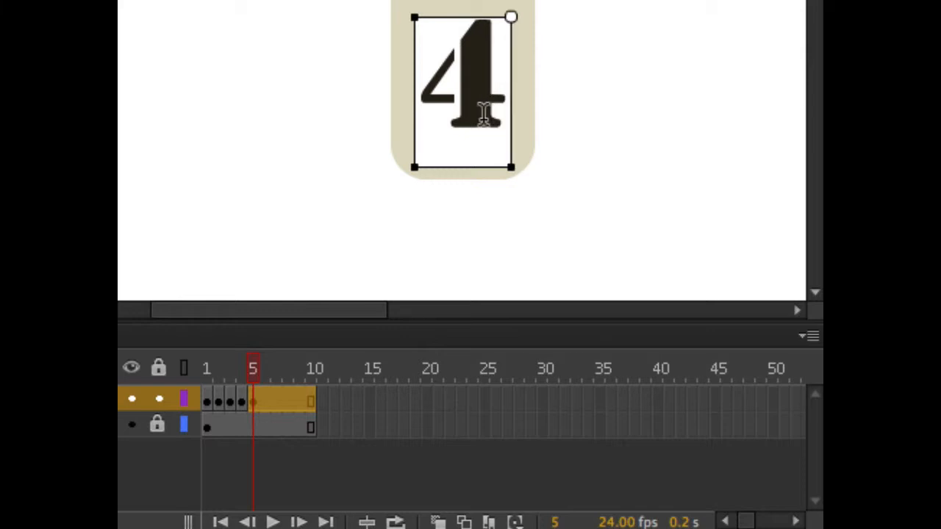
# Convert frames 5 to 10 of the numerals layer to keyframes, undoing and repeating the conversion once.
pyautogui.press('F6')
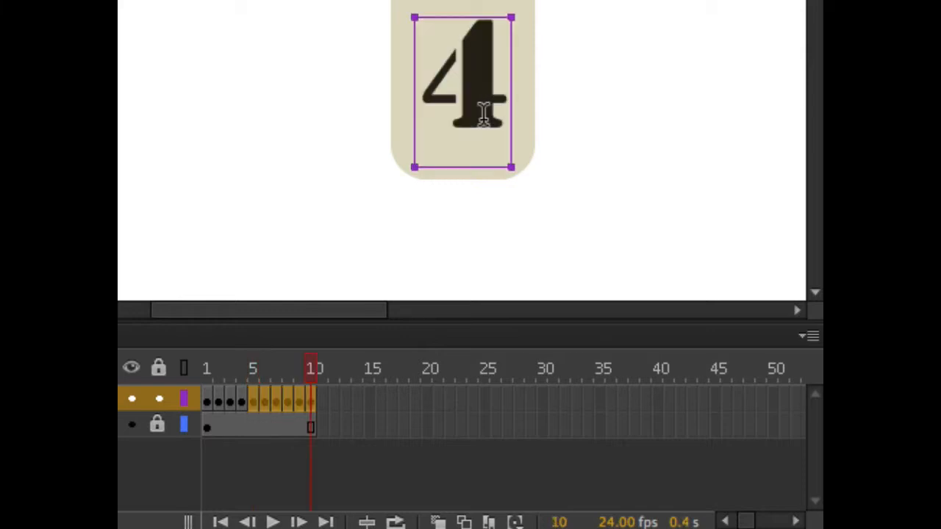
pyautogui.click(483, 112)
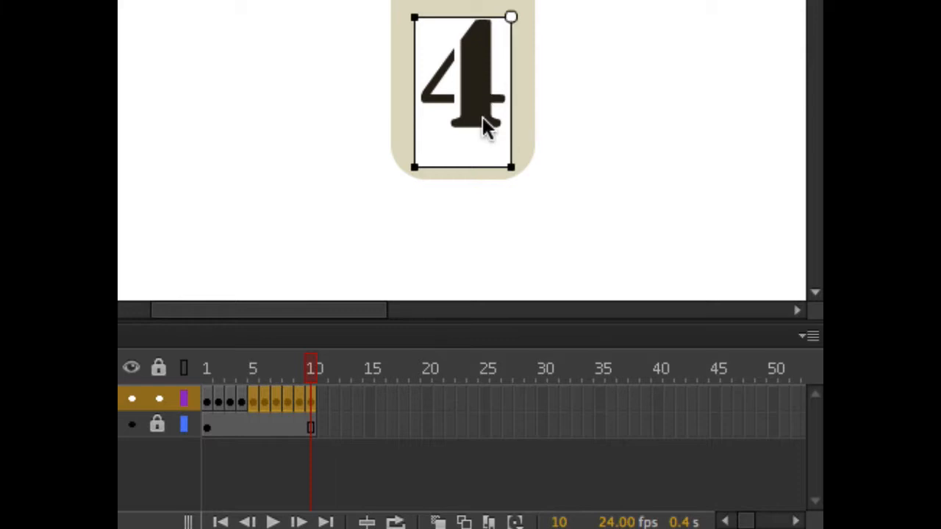
pyautogui.hotkey('ctrl', 'z')
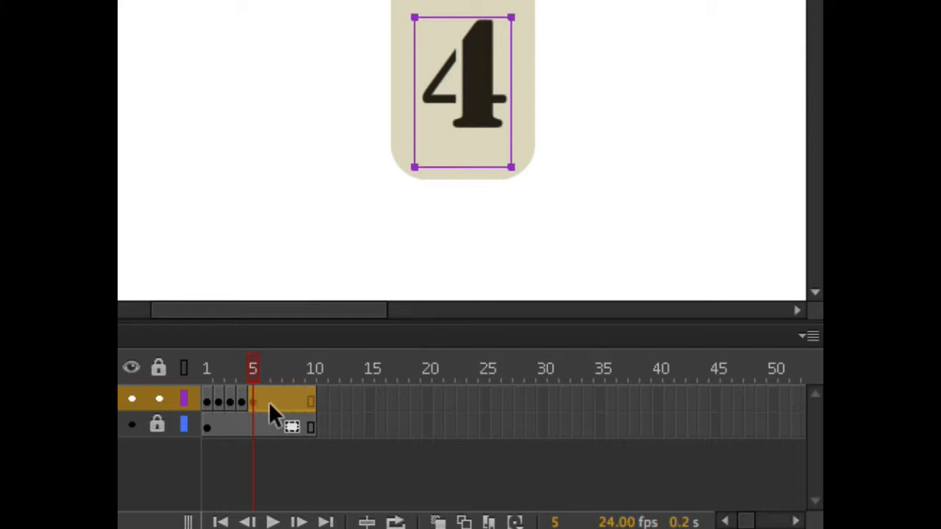
pyautogui.press('F6')
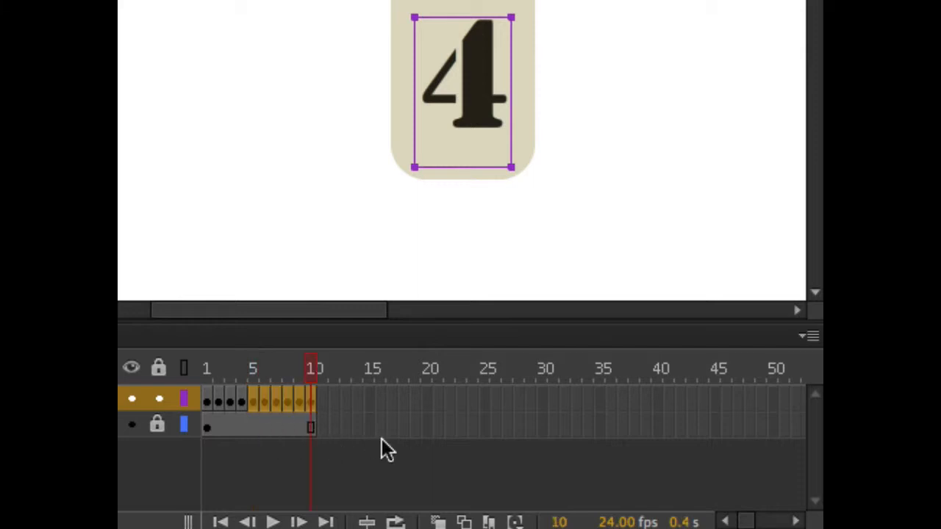
# Undo the bulk keyframe conversion and add a single keyframe at frame 6 of the numerals layer with the numeral 5.
pyautogui.hotkey('ctrl', 'z')
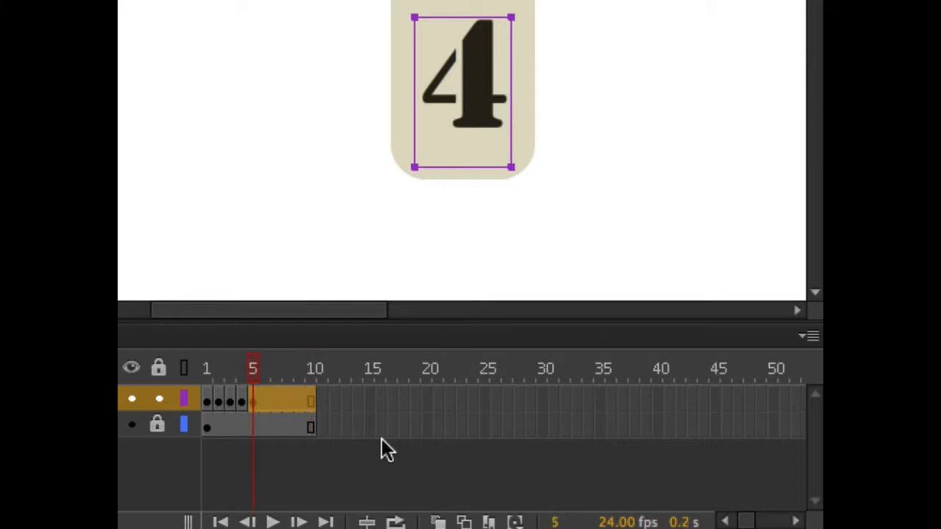
pyautogui.click(255, 403)
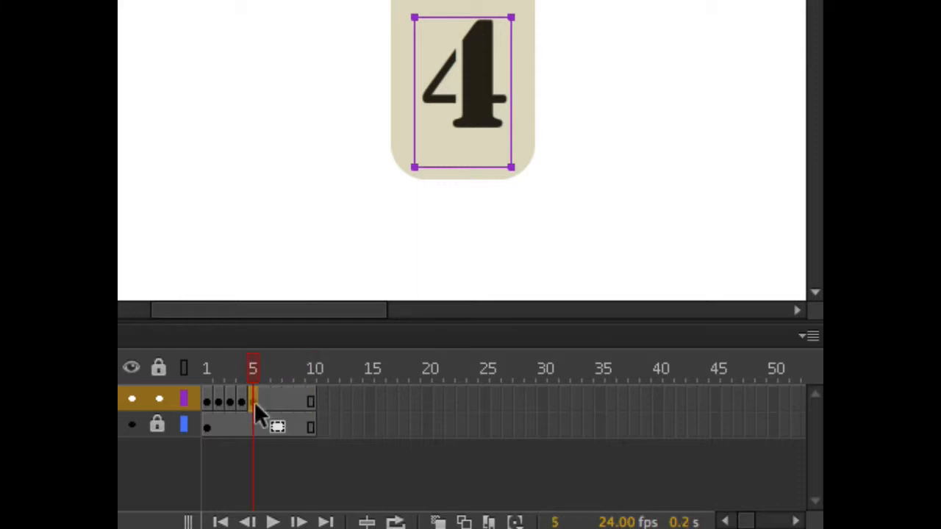
pyautogui.press('F6')
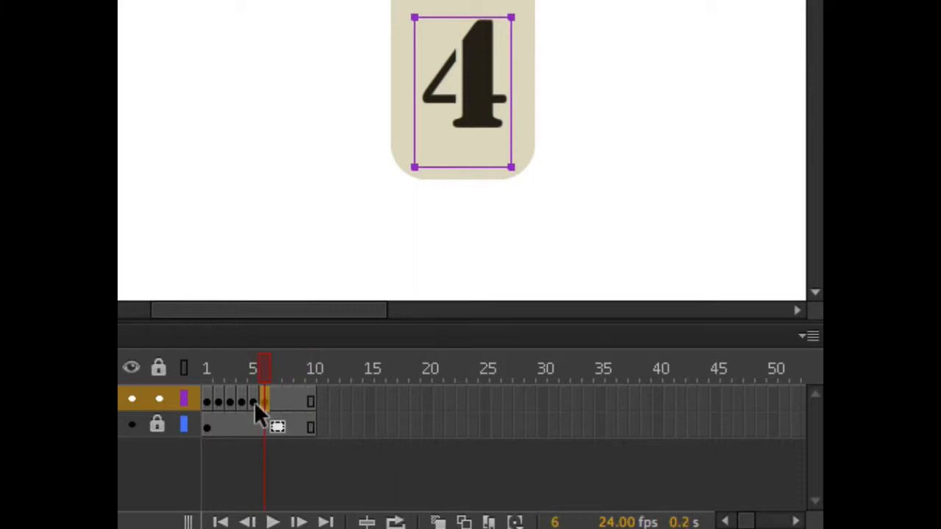
pyautogui.press('t')
pyautogui.doubleClick(459, 122)
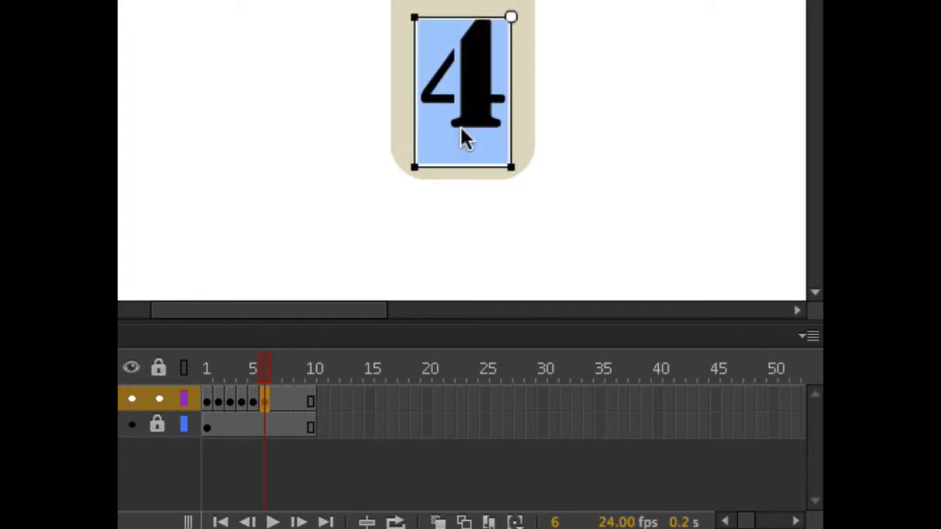
pyautogui.write('5')
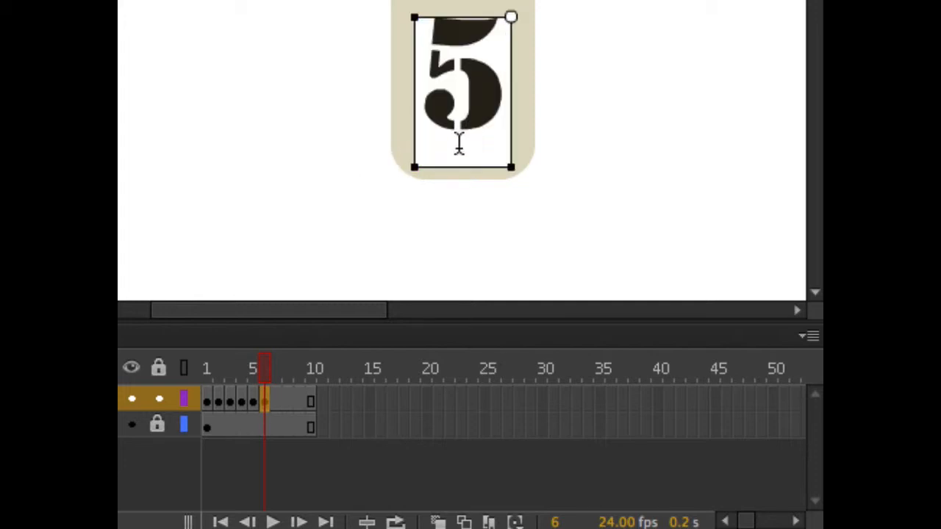
# Add keyframes at frames 7 and 8 of the numerals layer and set their numerals to 6 and 7.
pyautogui.press('F6')
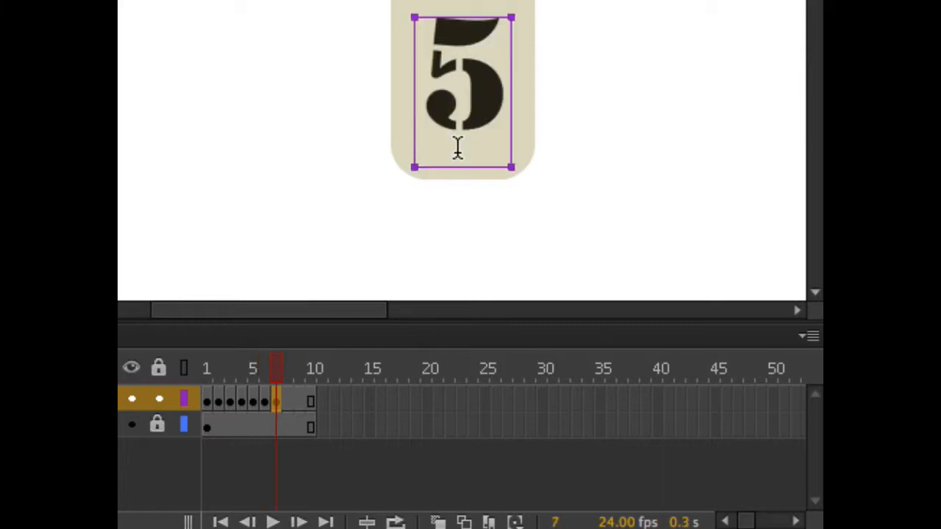
pyautogui.doubleClick(461, 121)
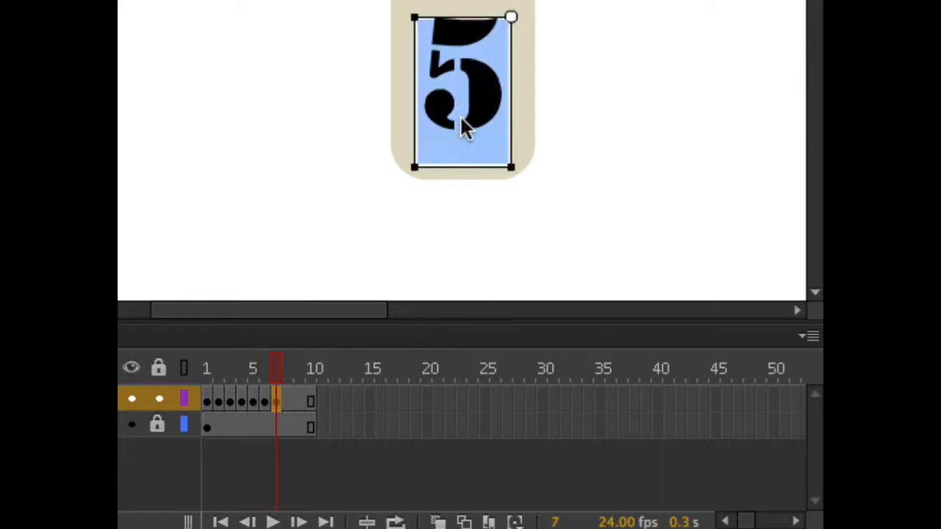
pyautogui.write('6')
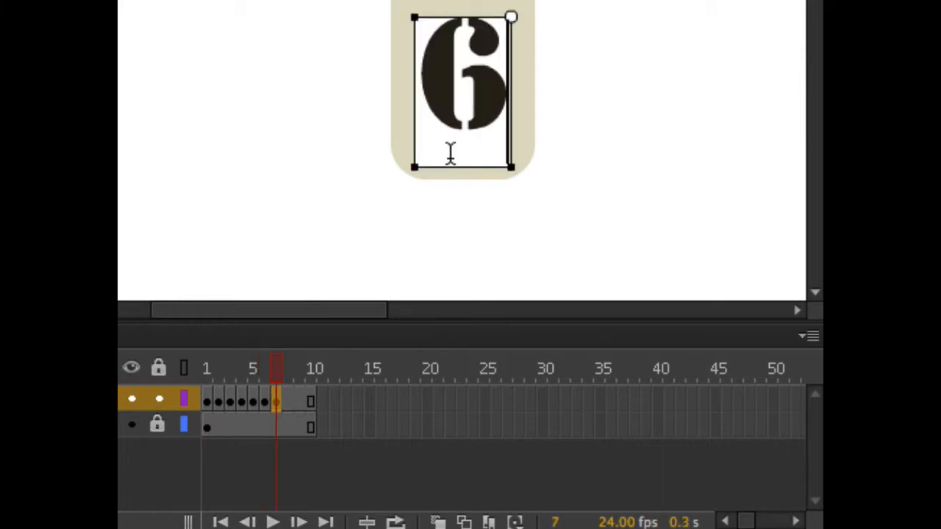
pyautogui.press('F6')
pyautogui.doubleClick(472, 82)
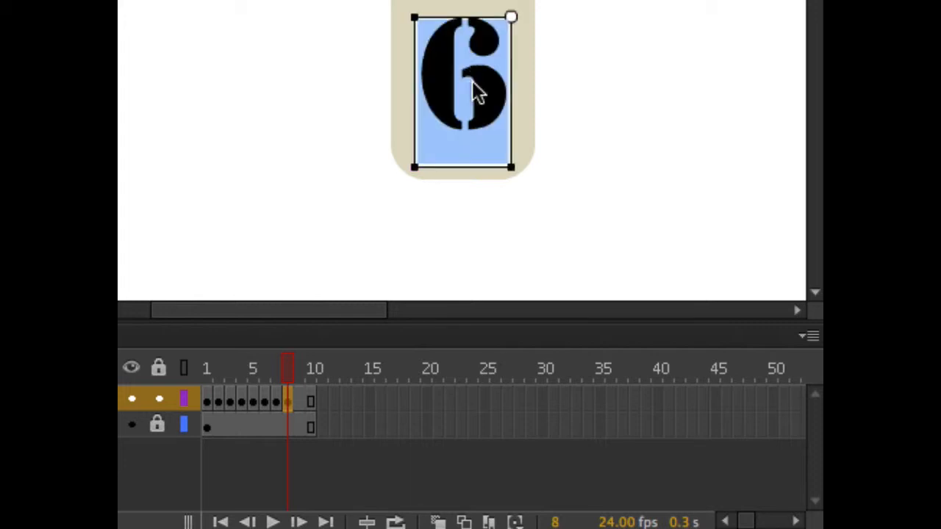
pyautogui.write('7')
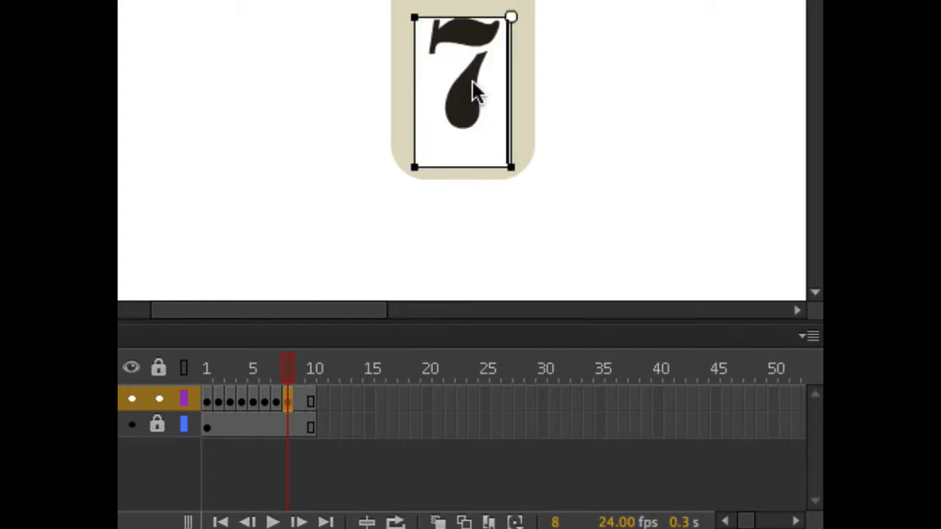
# Add a keyframe at frame 9 of the numerals layer and change its numeral to 8.
pyautogui.press('F6')
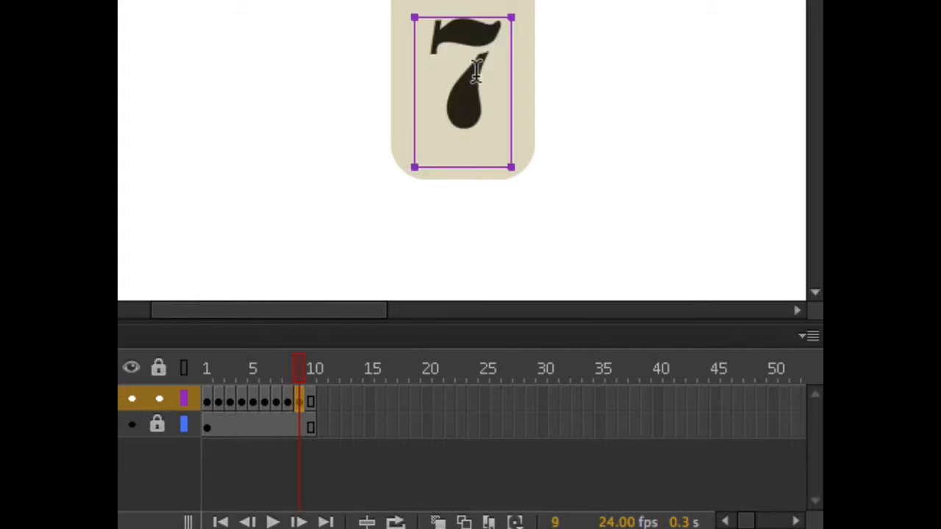
pyautogui.doubleClick(475, 80)
pyautogui.write('8')
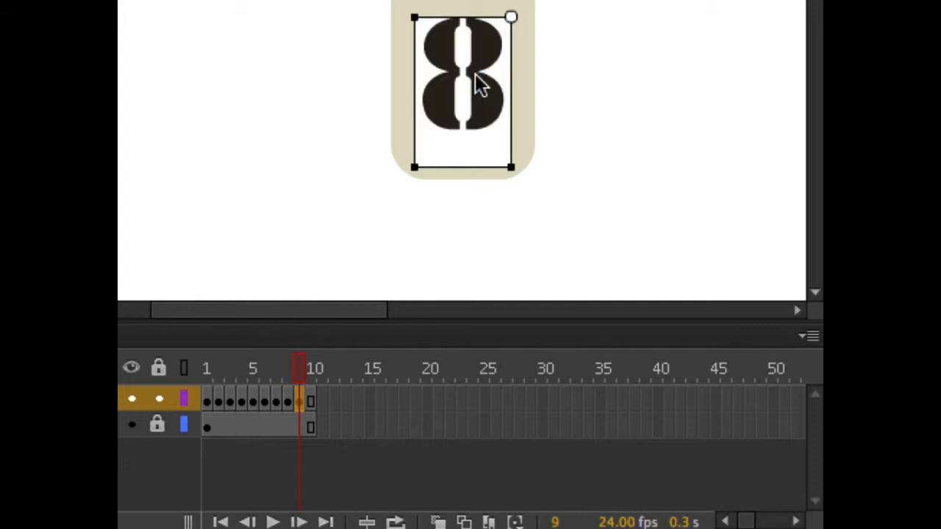
# Add a keyframe at frame 10 of the numerals layer and set its numeral to 9.
pyautogui.press('F6')
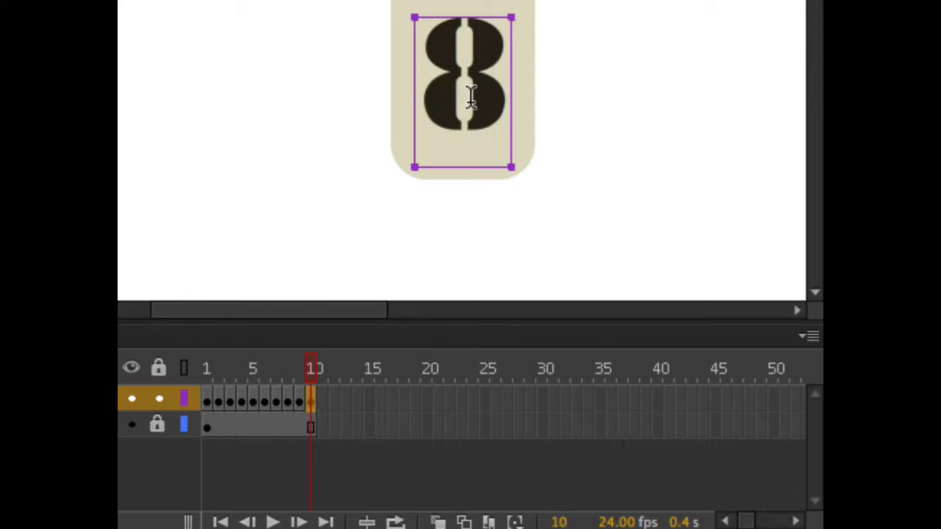
pyautogui.doubleClick(472, 95)
pyautogui.write('7')
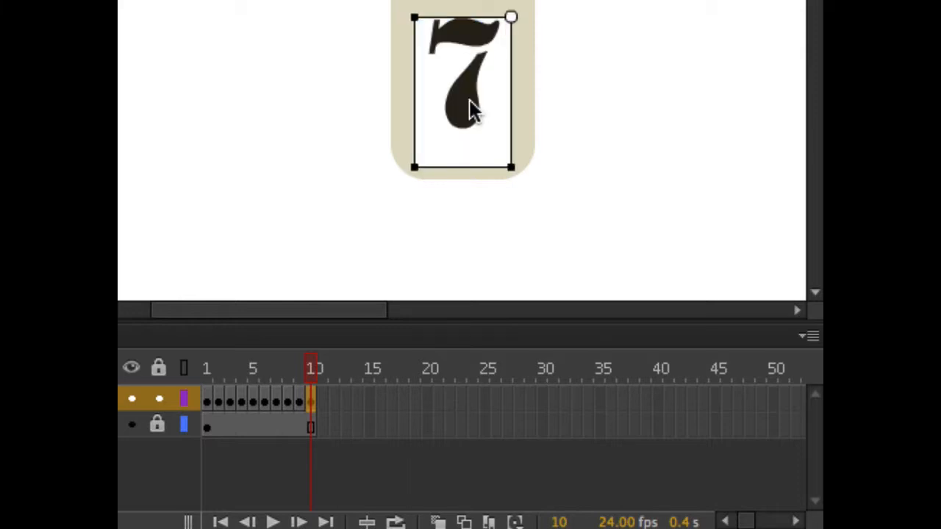
pyautogui.doubleClick(457, 139)
pyautogui.write('8')
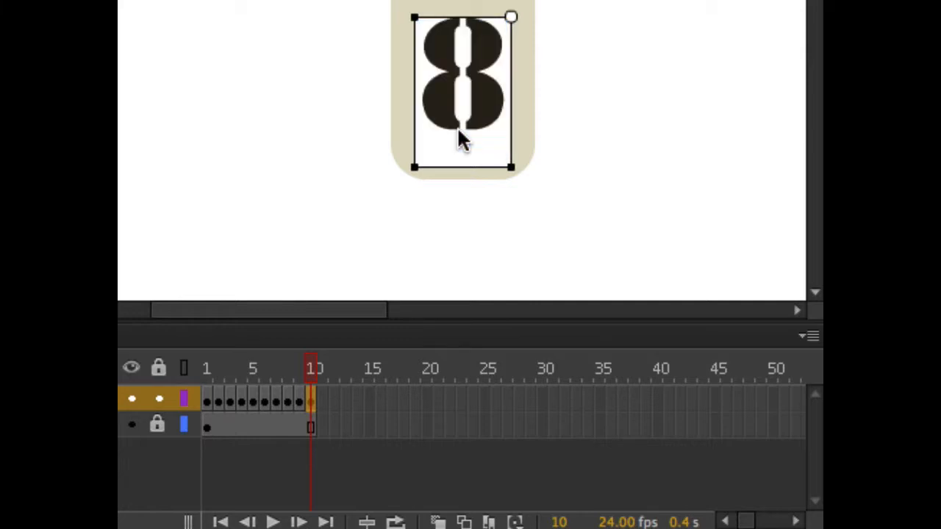
pyautogui.click(298, 400)
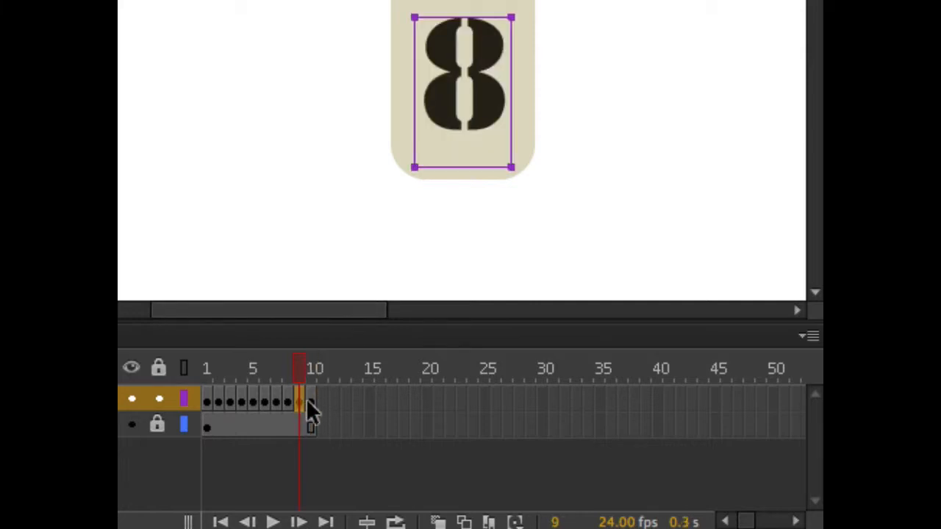
pyautogui.click(306, 399)
pyautogui.doubleClick(436, 99)
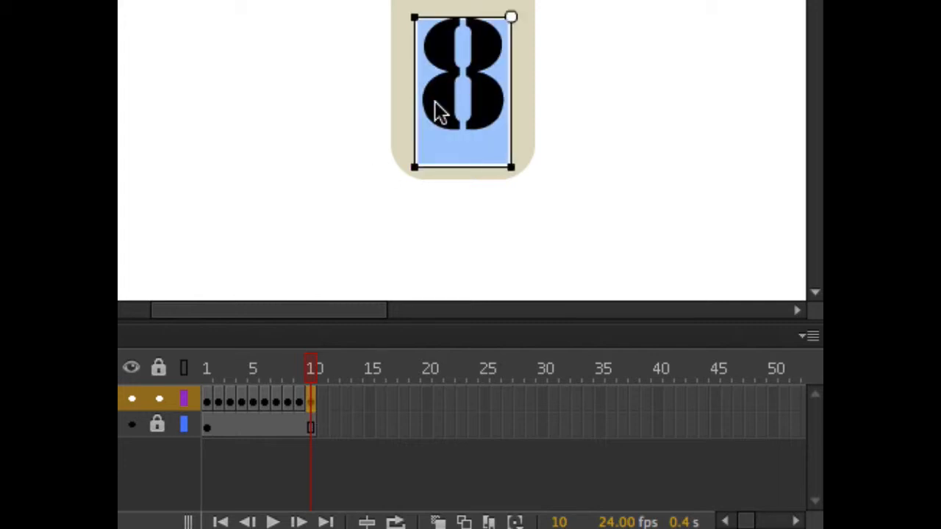
pyautogui.write('9')
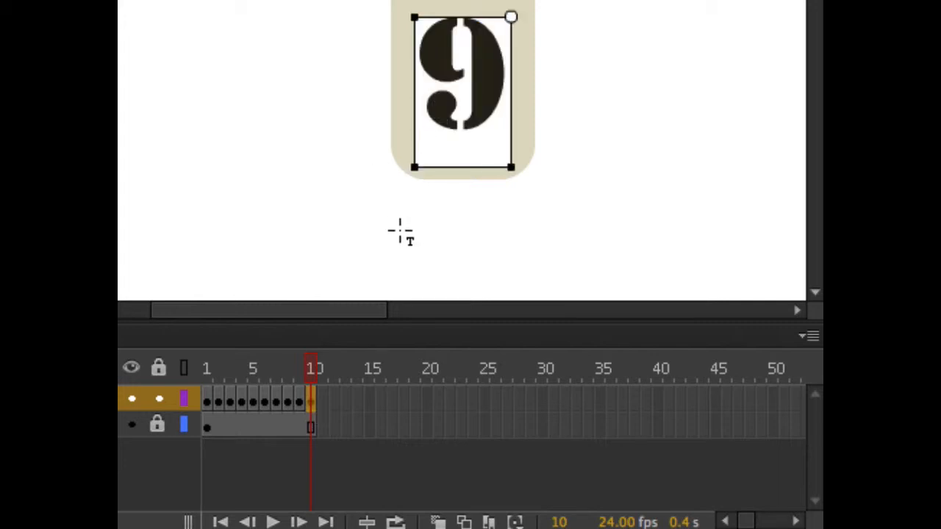
pyautogui.press('Escape')
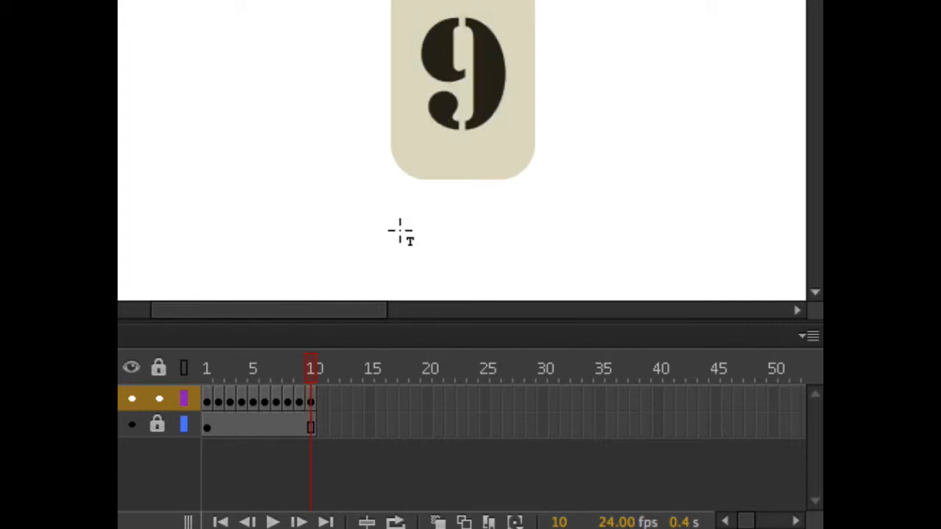
# Step backward from frame 10 to frame 1 to check the numeral sequence.
pyautogui.click(248, 522)
pyautogui.click(249, 522)
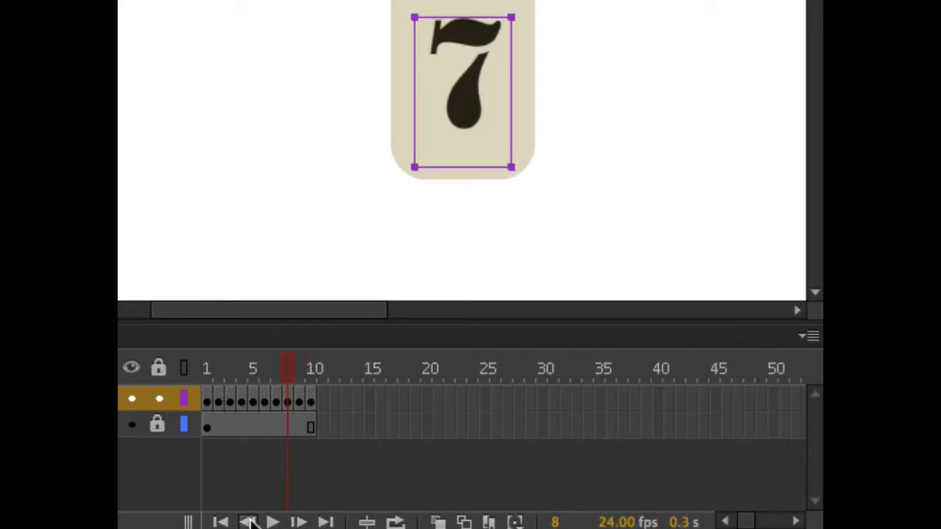
pyautogui.click(249, 521)
pyautogui.click(249, 521)
pyautogui.click(249, 522)
pyautogui.click(249, 521)
pyautogui.click(249, 521)
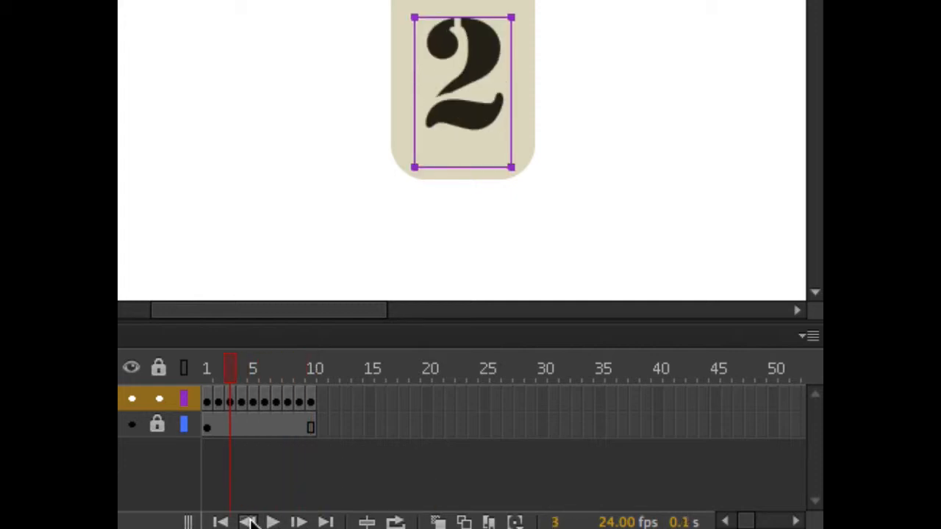
pyautogui.click(249, 521)
pyautogui.click(249, 521)
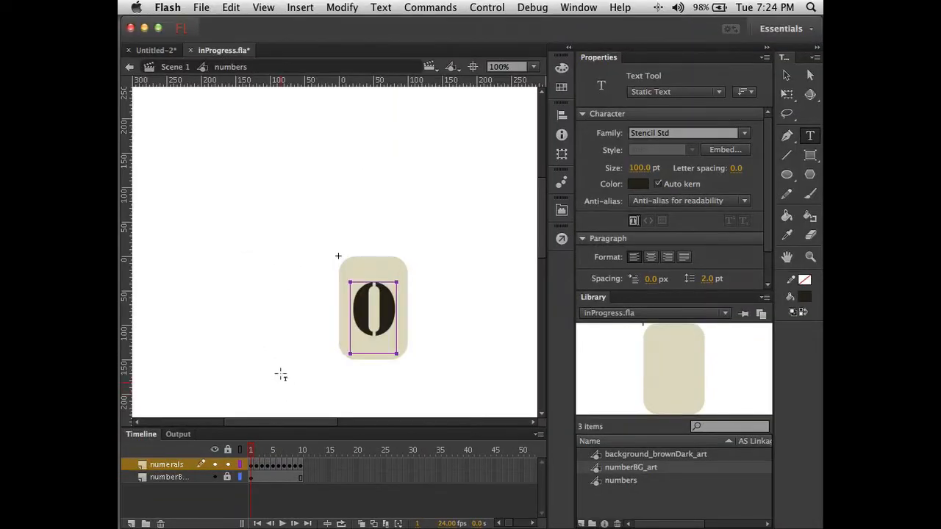
# Return to Scene 1 and place an instance of the numbers symbol on Layer 3 near the stage's centre, at about X 223, Y 134.
pyautogui.click(176, 67)
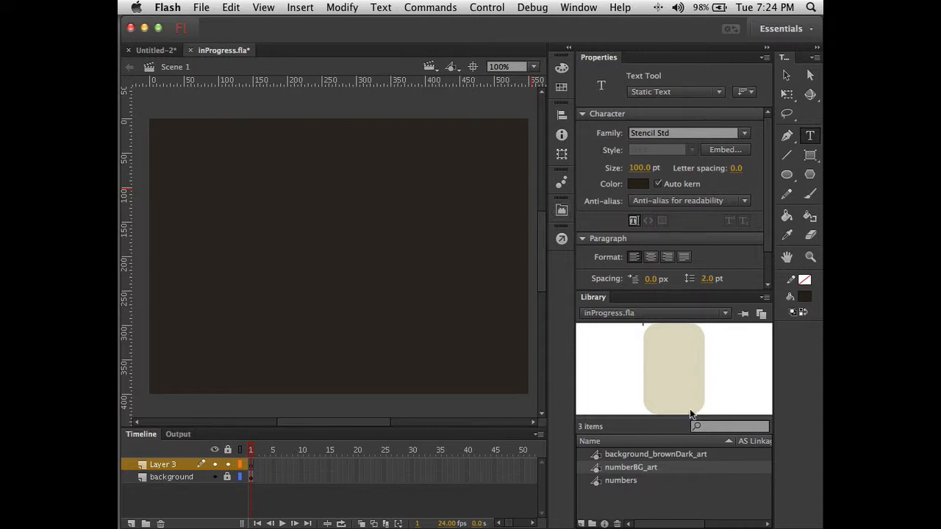
pyautogui.click(611, 481)
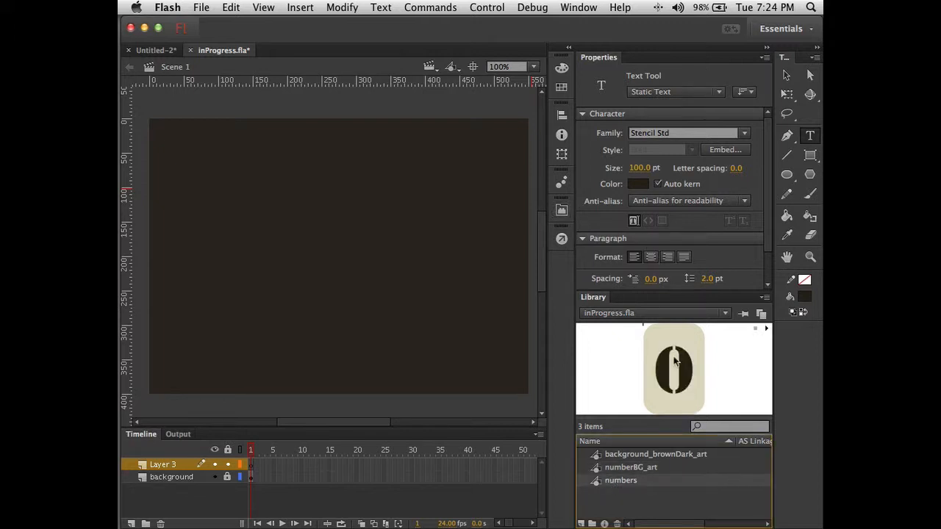
pyautogui.moveTo(692, 362); pyautogui.dragTo(338, 263)
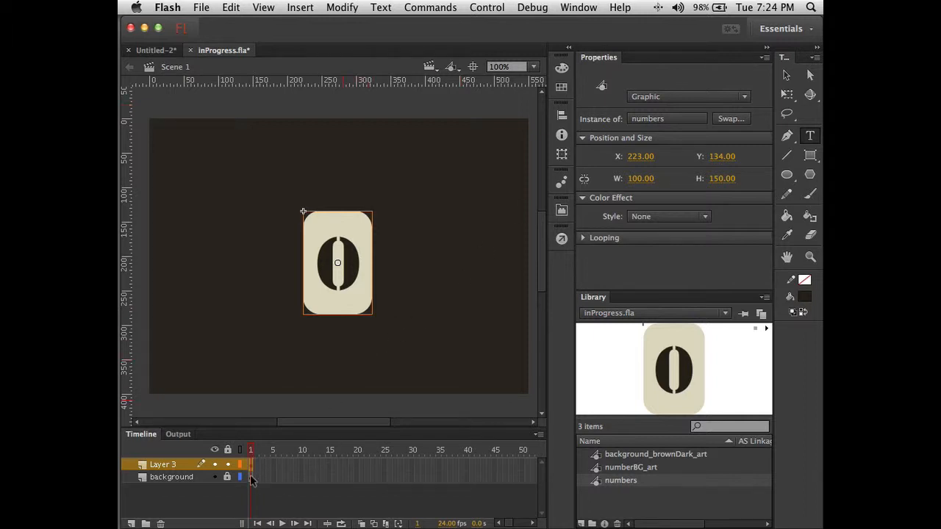
# Open the placed numbers instance to inspect its ten-frame timeline, and return to Scene 1 with nothing selected.
pyautogui.press('v')
pyautogui.doubleClick(323, 300)
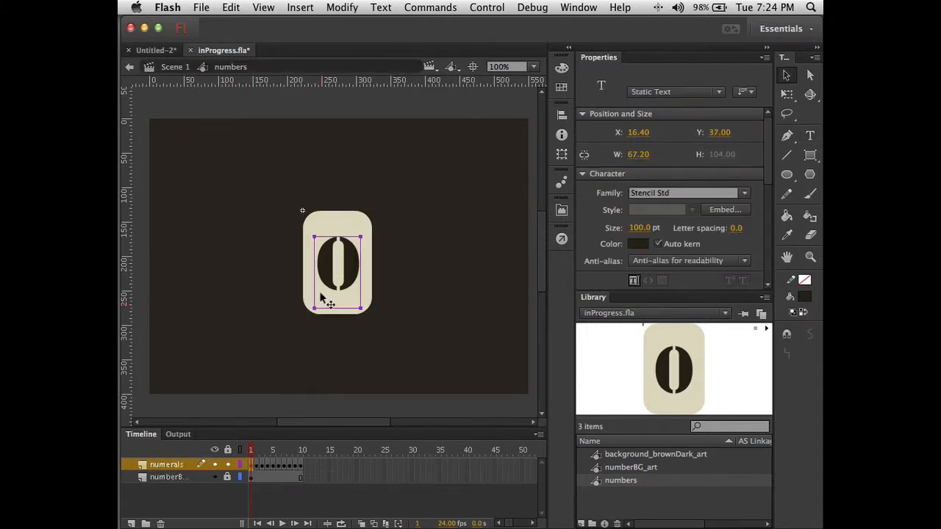
pyautogui.click(292, 329)
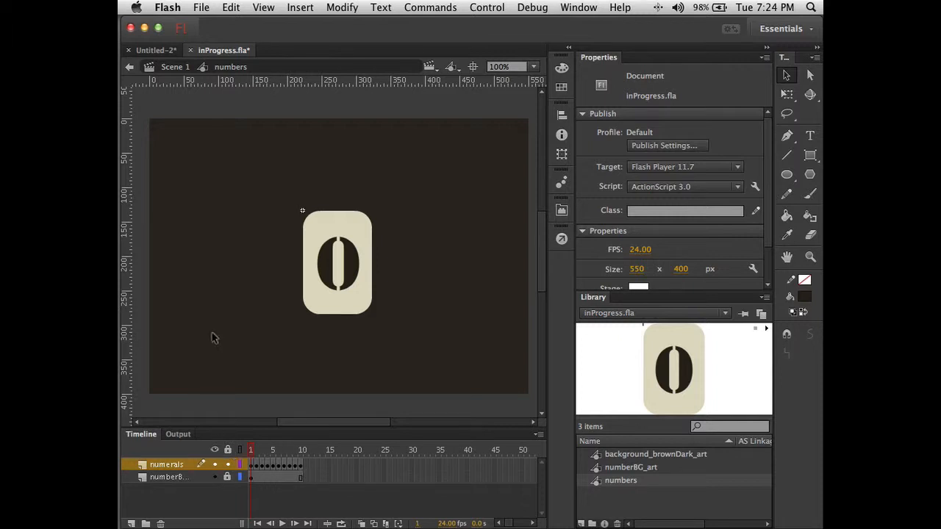
pyautogui.click(171, 68)
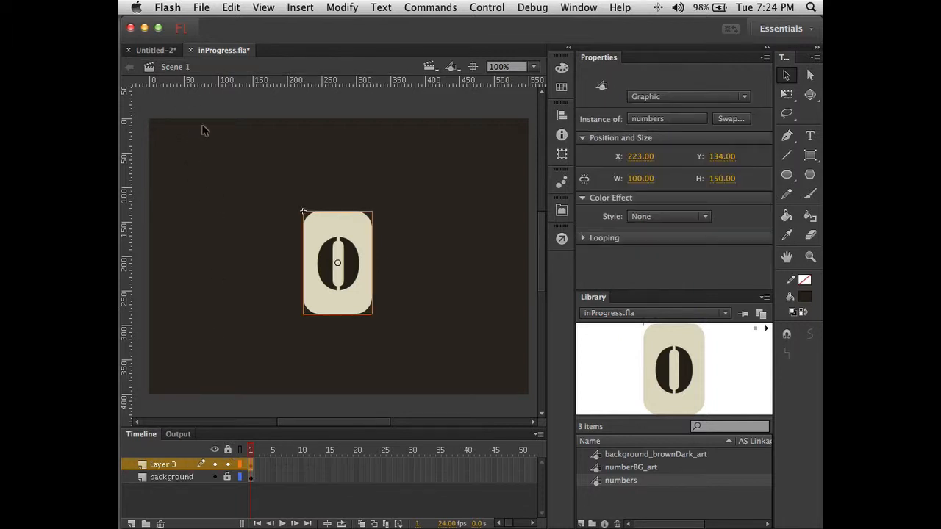
pyautogui.click(210, 219)
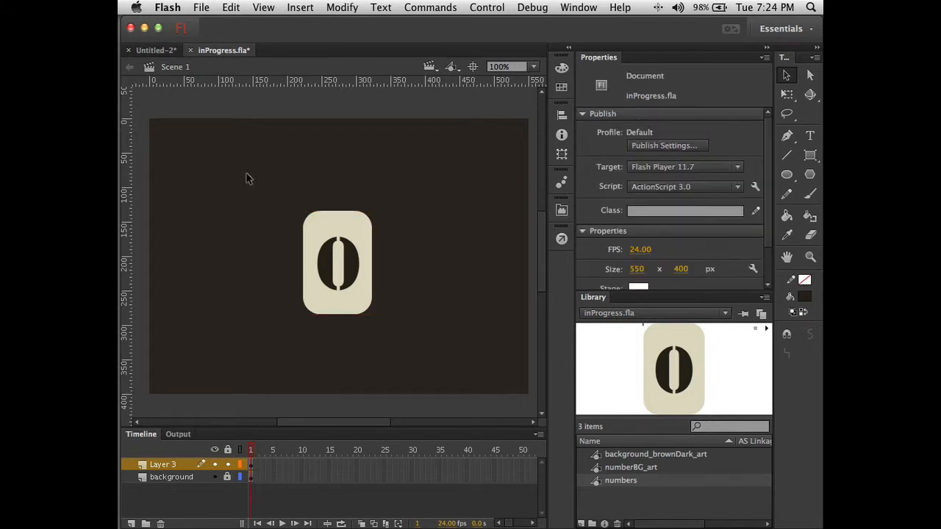
# Test the movie, widen the preview window to show the whole stage, and close the preview.
pyautogui.click(486, 7)
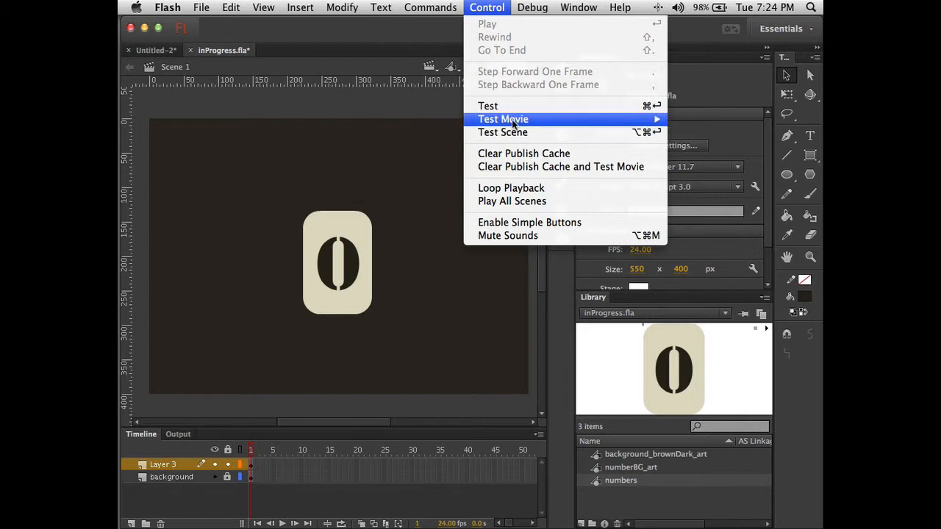
pyautogui.moveTo(514, 123)
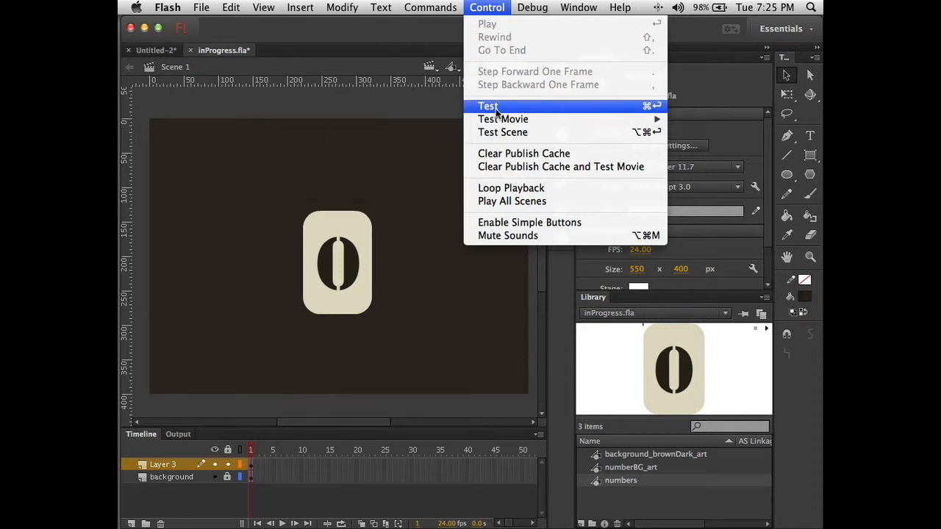
pyautogui.click(488, 107)
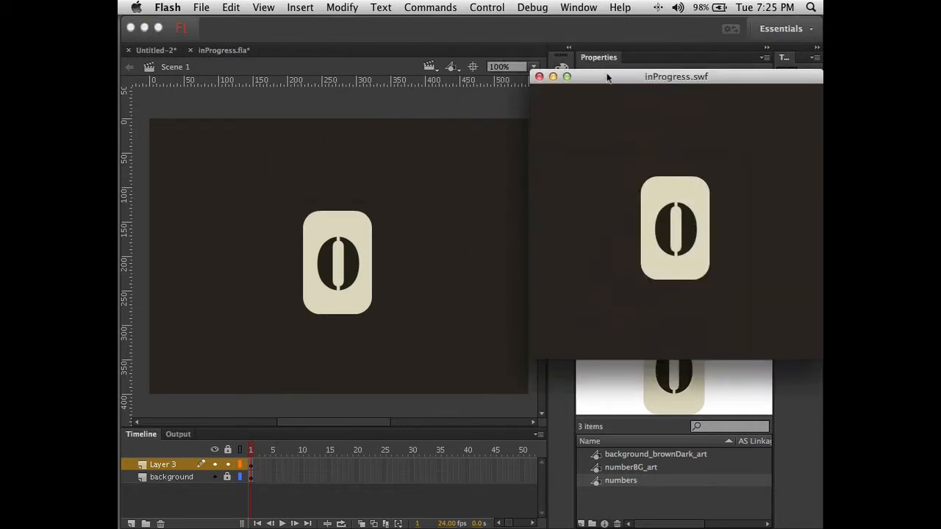
pyautogui.moveTo(608, 77); pyautogui.dragTo(483, 71)
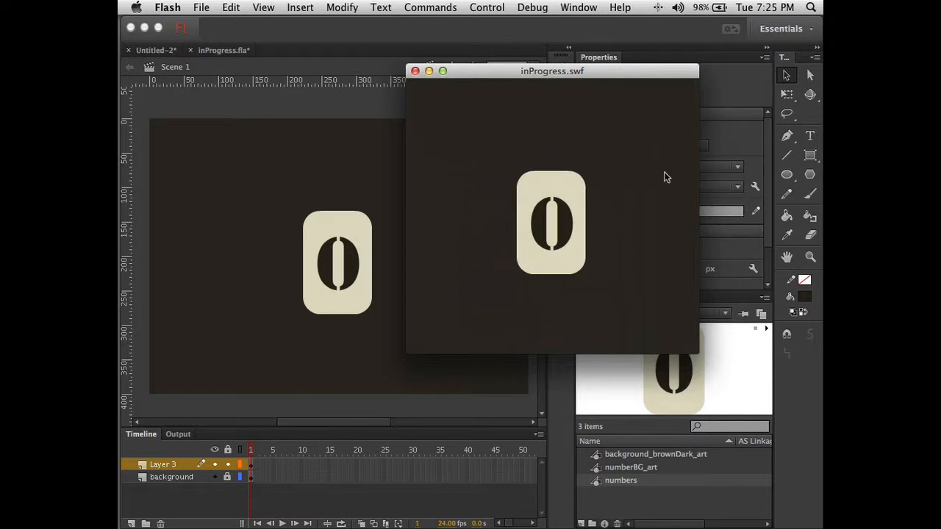
pyautogui.moveTo(700, 173); pyautogui.dragTo(801, 182)
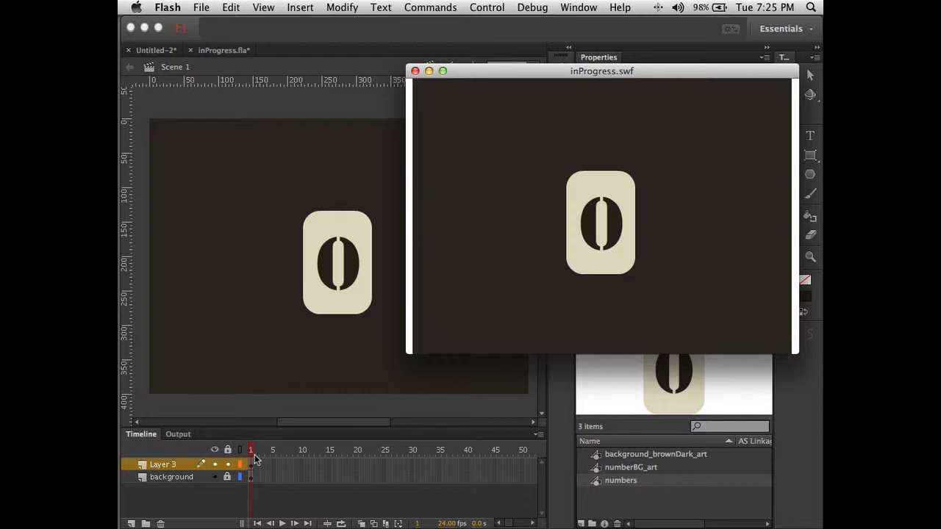
pyautogui.click(415, 71)
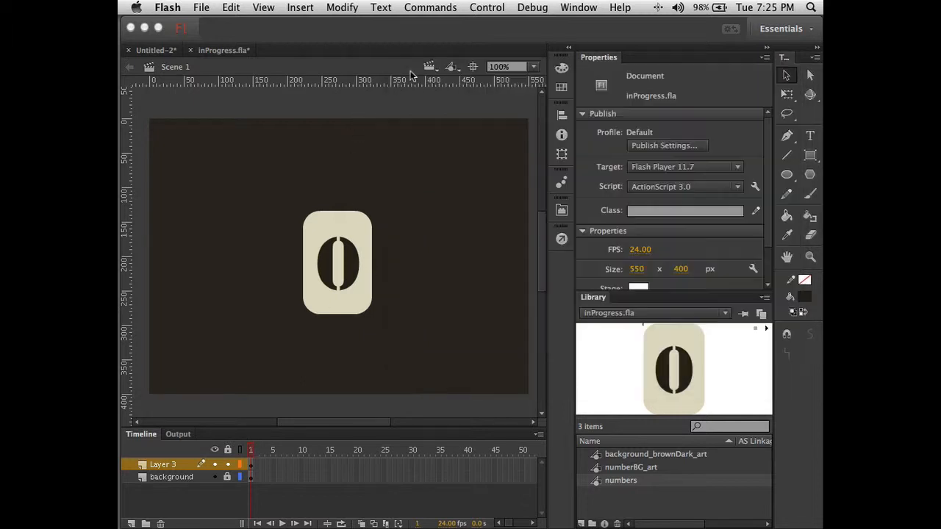
# Insert one frame on Layer 3 to extend it to frame 2, and leave nothing selected.
pyautogui.click(250, 465)
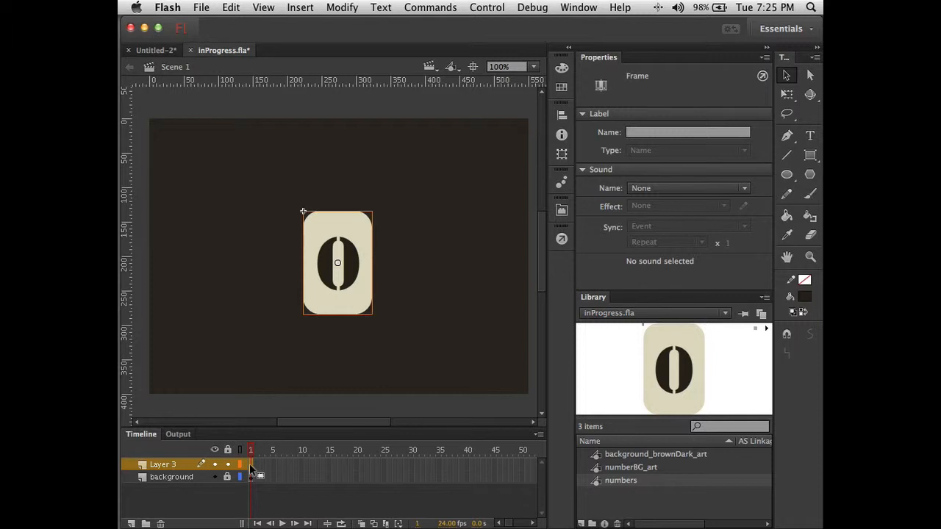
pyautogui.rightClick(249, 464)
pyautogui.click(305, 254)
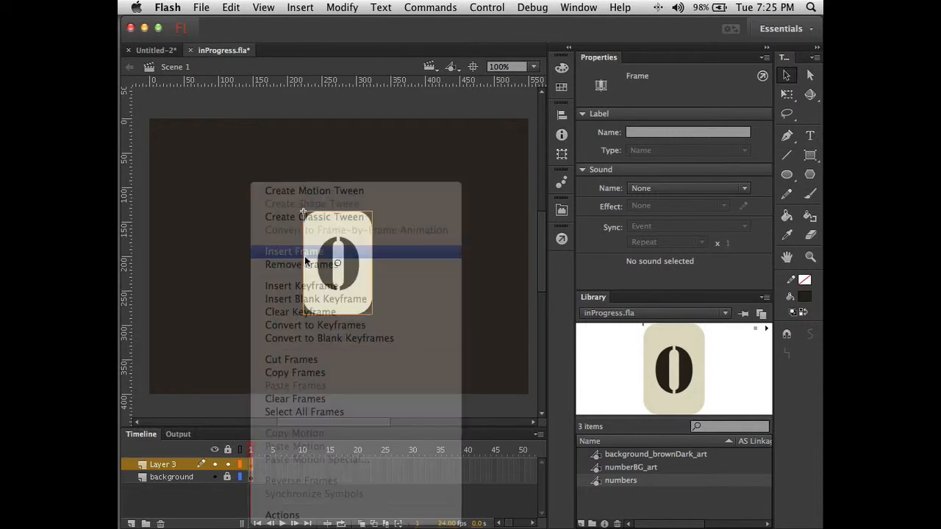
pyautogui.click(298, 411)
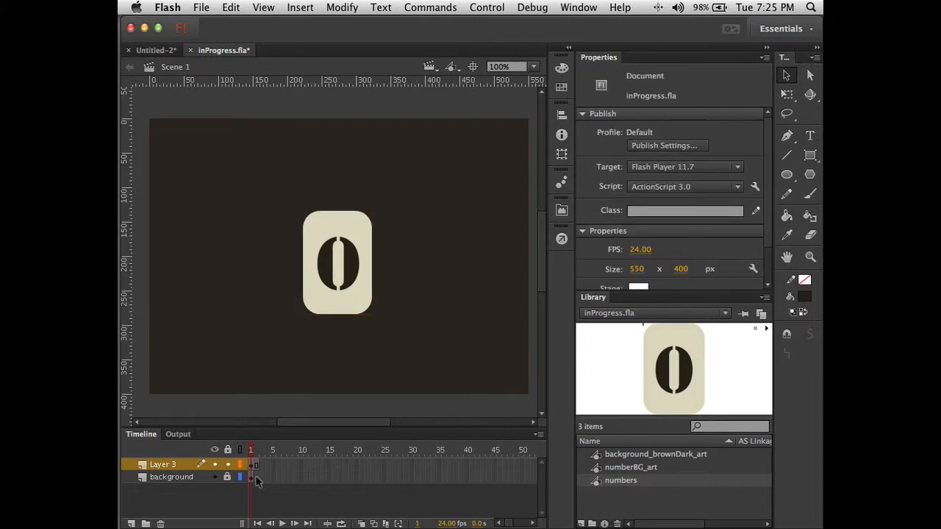
# Widen the frame cells in the timeline and move the playhead from frame 1 to frame 2 to check the numeral.
pyautogui.click(537, 434)
pyautogui.click(564, 391)
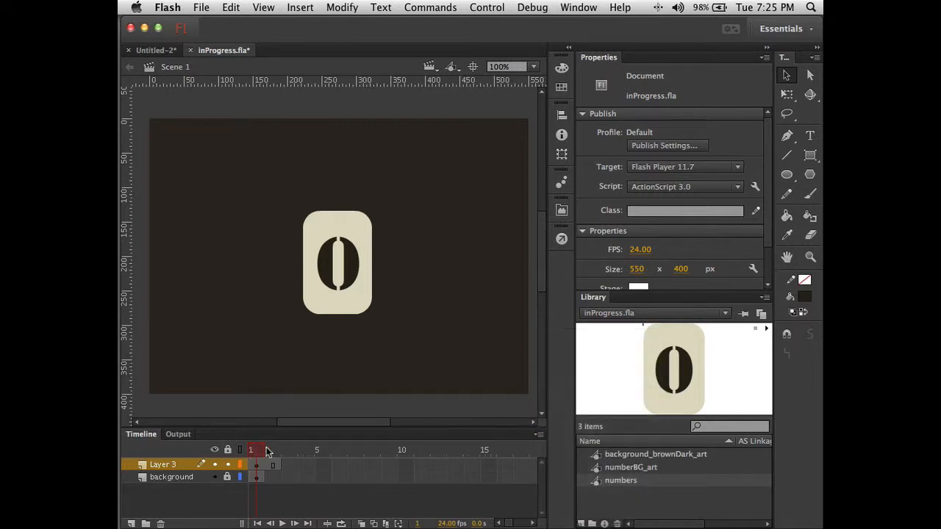
pyautogui.moveTo(259, 452); pyautogui.dragTo(269, 456)
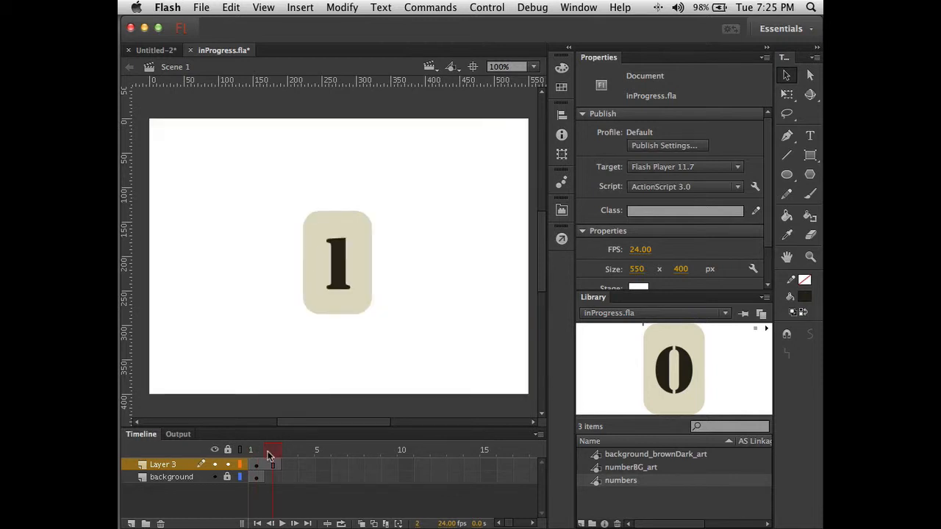
# Extend both Layer 3 and the background layer to frame 10, and scrub back and forth through the frames to check the numerals.
pyautogui.click(400, 477)
pyautogui.click(402, 465)
pyautogui.rightClick(403, 469)
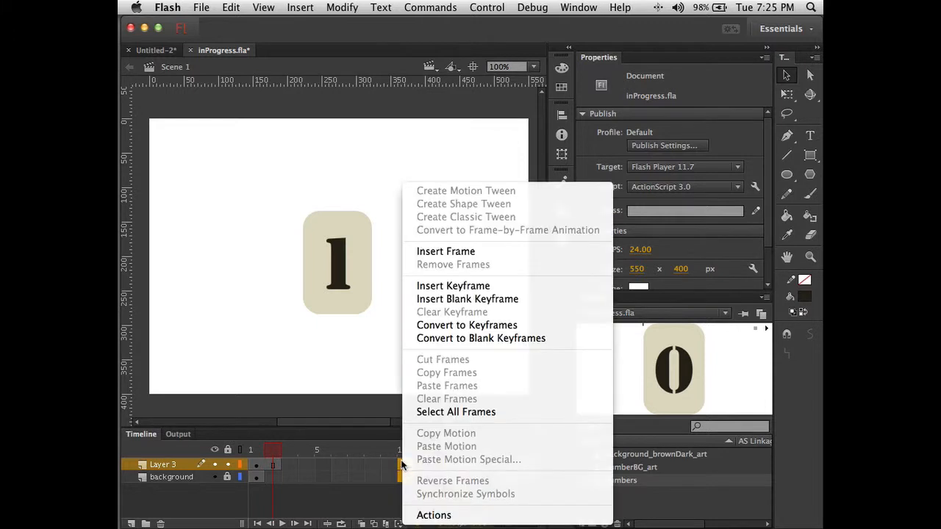
pyautogui.click(441, 252)
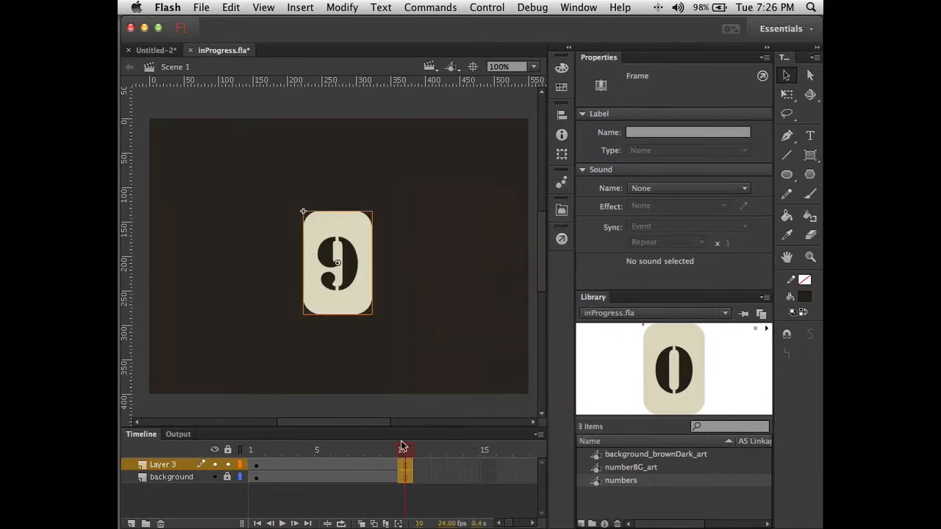
pyautogui.moveTo(402, 447); pyautogui.dragTo(280, 449)
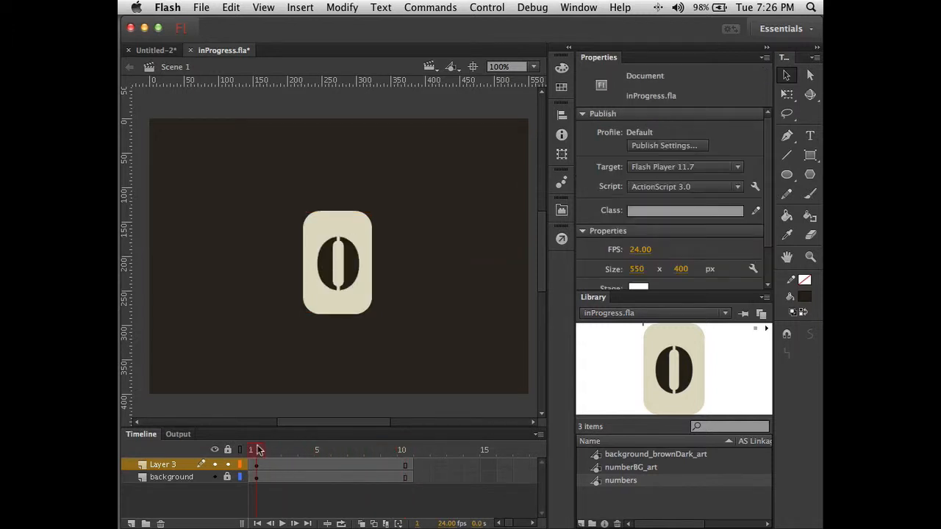
pyautogui.moveTo(256, 450); pyautogui.dragTo(371, 450)
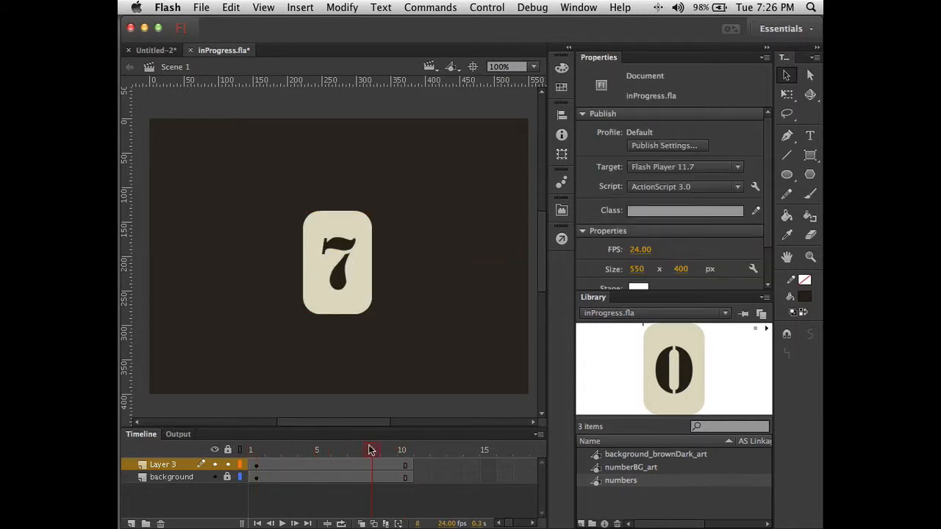